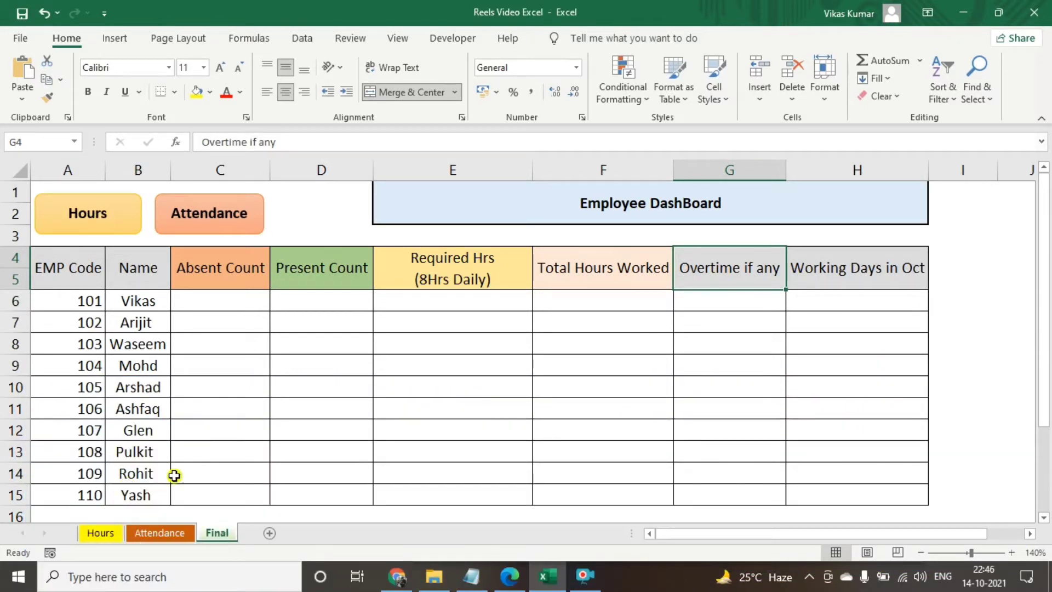
Step: Switch through the Hours, Attendance and Final sheets using their linked navigation shapes and return to the Hours sheet
left_click(109, 226)
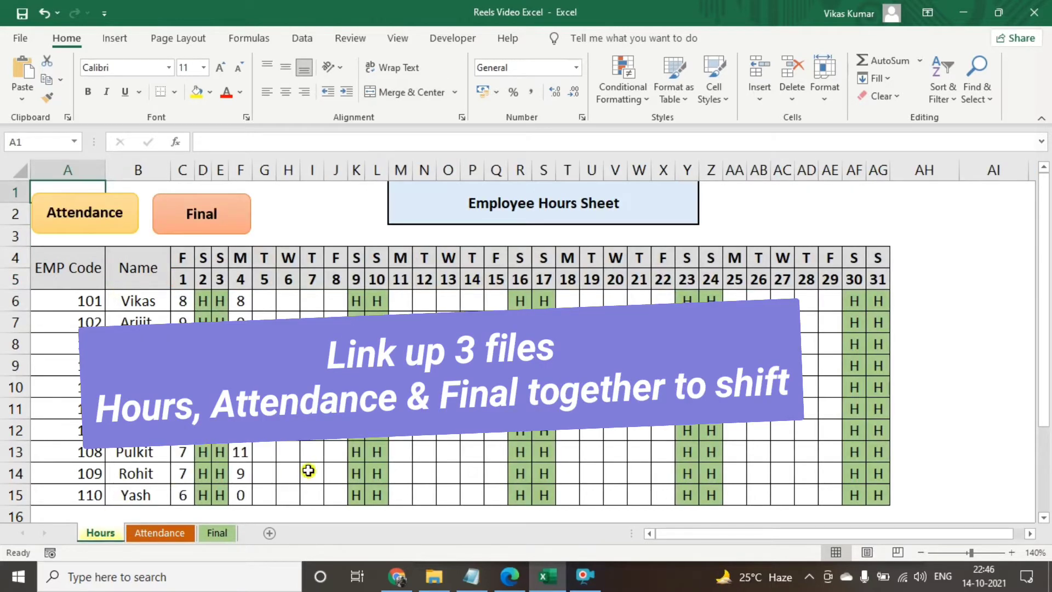
left_click(89, 225)
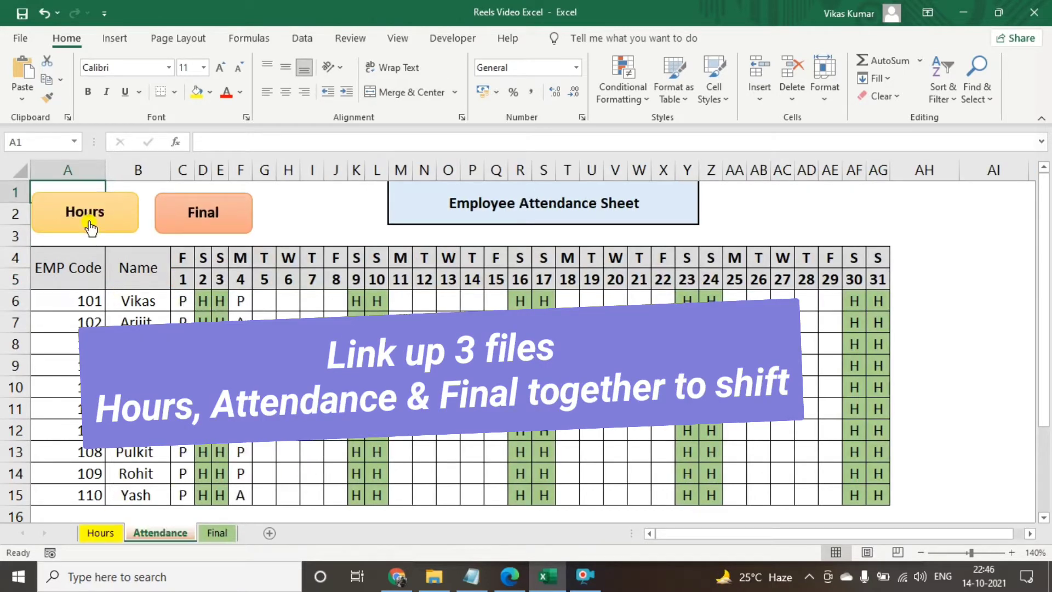
left_click(201, 212)
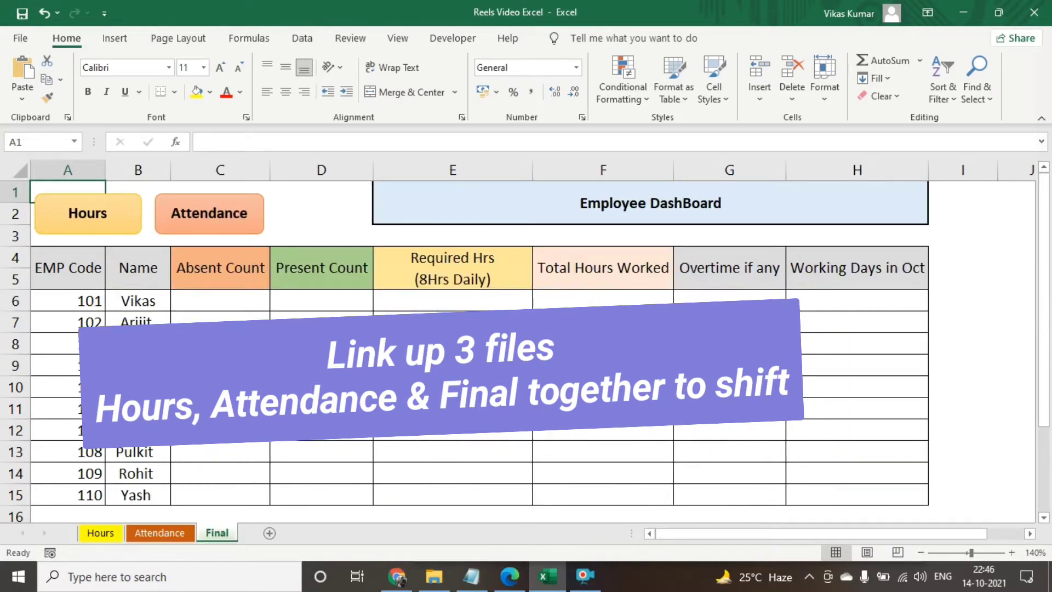
left_click(100, 533)
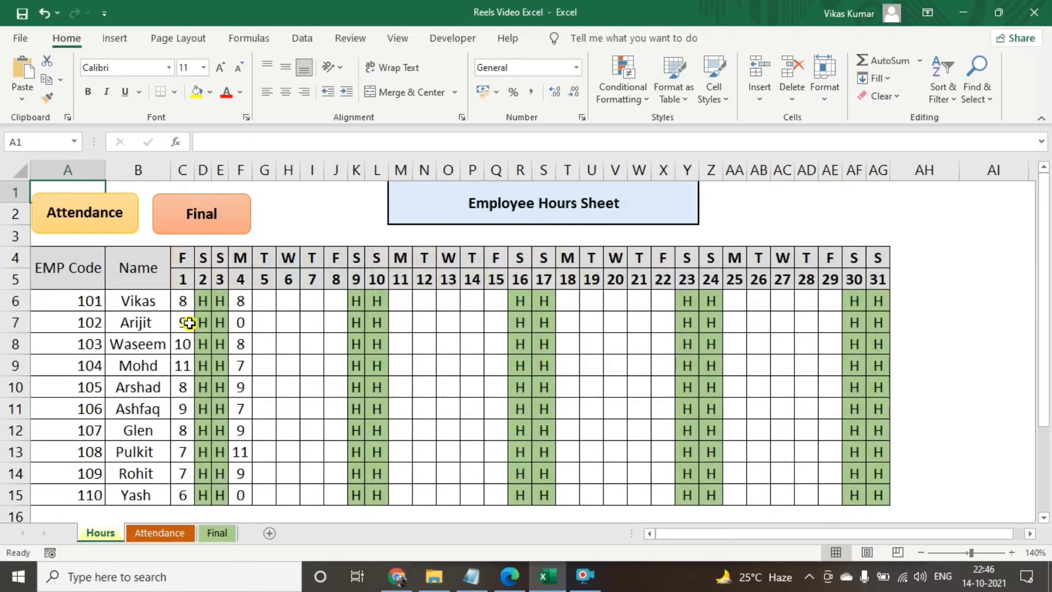
Step: Review the hours logged for the 1st and 4th and the date and weekday headers on the Hours sheet
left_click_drag(186, 305, 177, 504)
left_click(182, 279)
left_click_drag(182, 299, 185, 498)
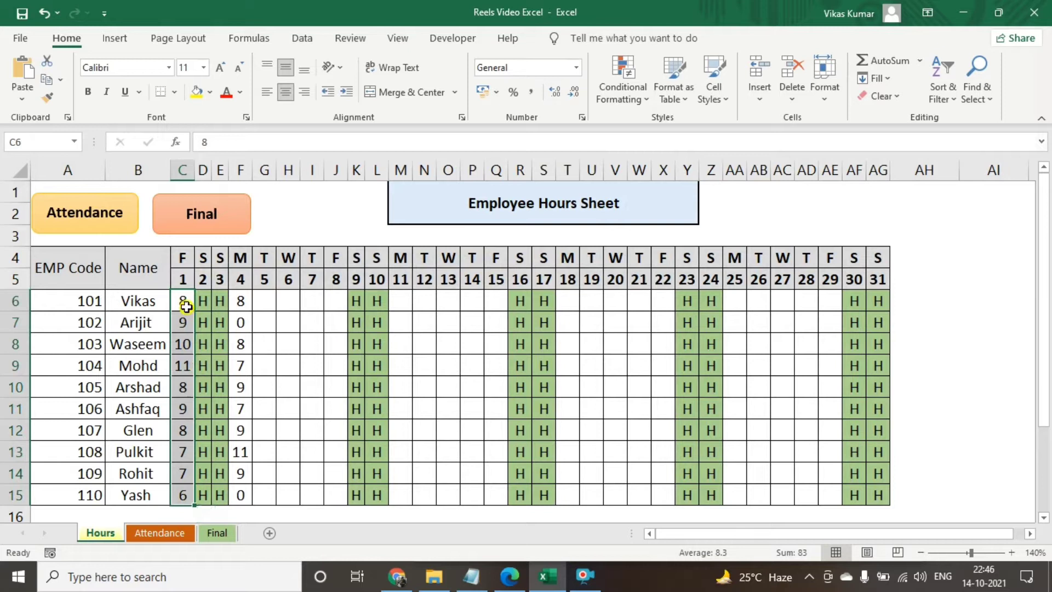
left_click_drag(244, 301, 244, 499)
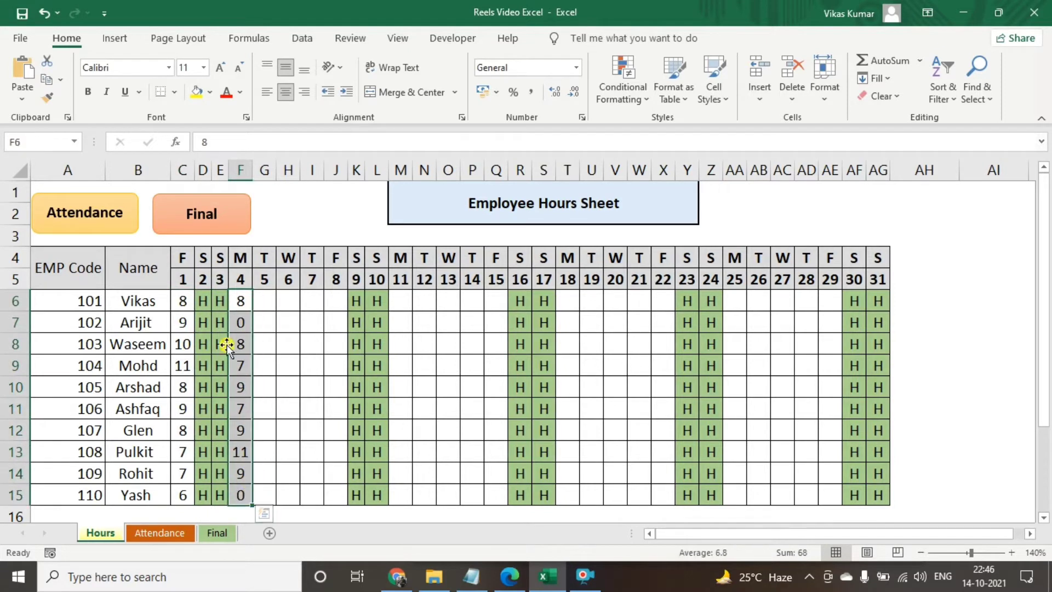
left_click(185, 279)
left_click(203, 279)
left_click(220, 280)
left_click(241, 282)
left_click(271, 276)
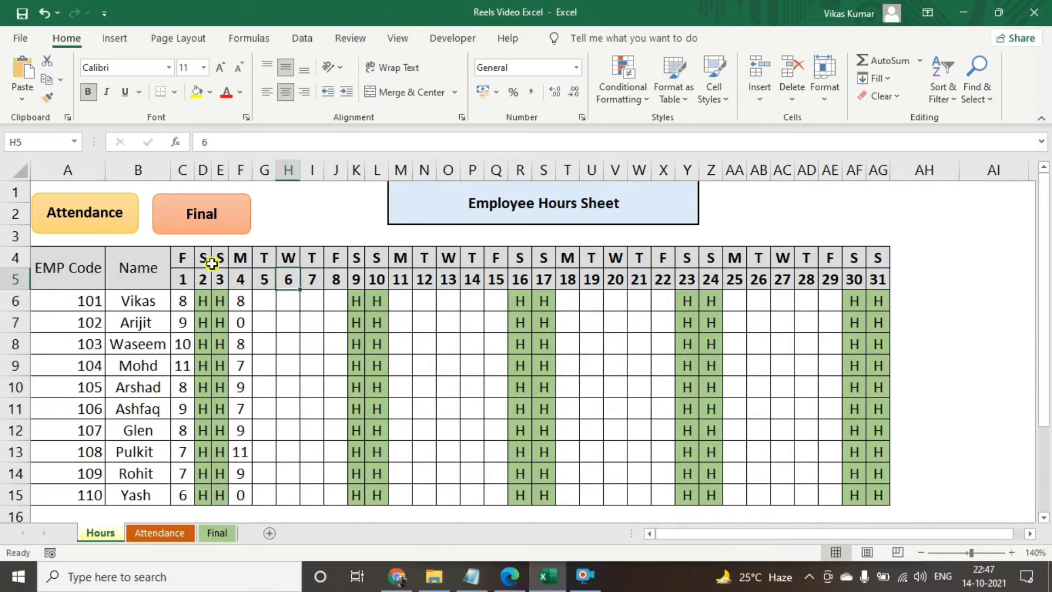
left_click(180, 258)
left_click(204, 258)
left_click(220, 256)
left_click(242, 258)
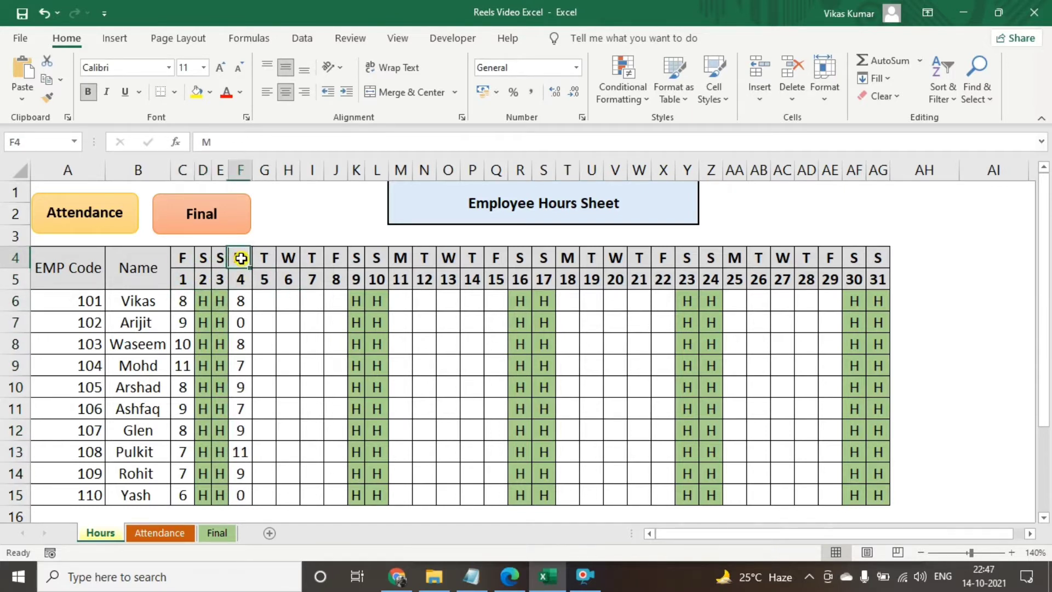
left_click(265, 258)
Step: Review the employee codes, the names and the zero-hour entries for the 4th on the Hours sheet
left_click(57, 264)
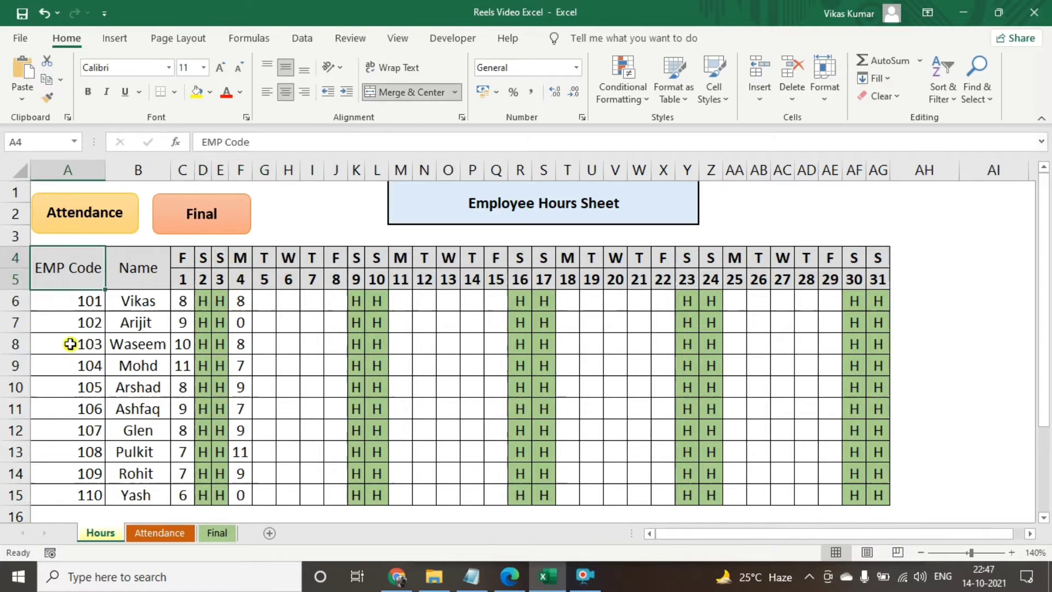
left_click_drag(87, 301, 94, 481)
left_click(139, 300)
left_click(138, 318)
left_click_drag(135, 296, 165, 496)
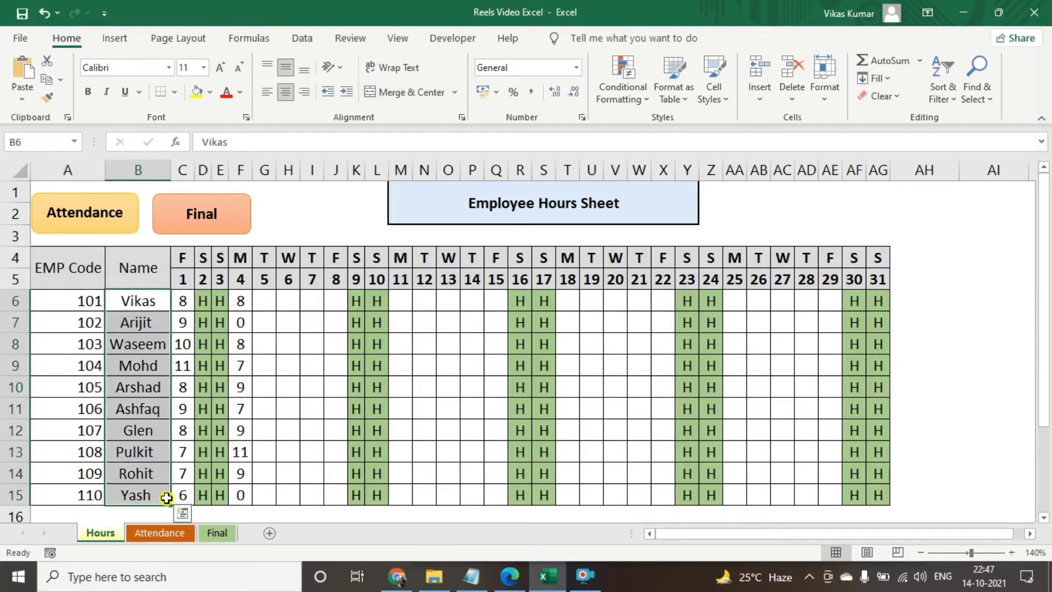
left_click(244, 320)
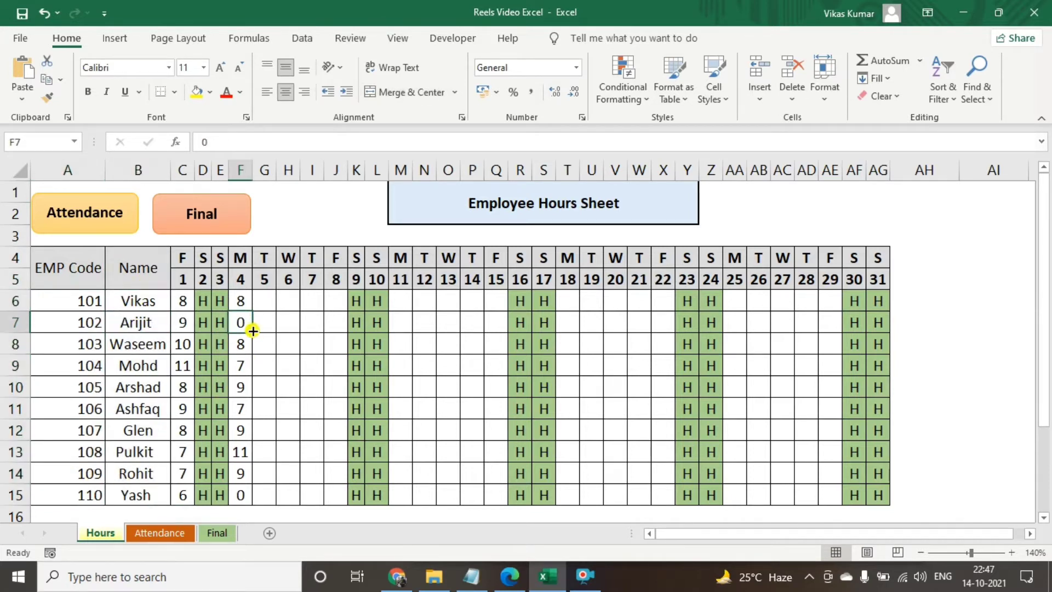
left_click(241, 493)
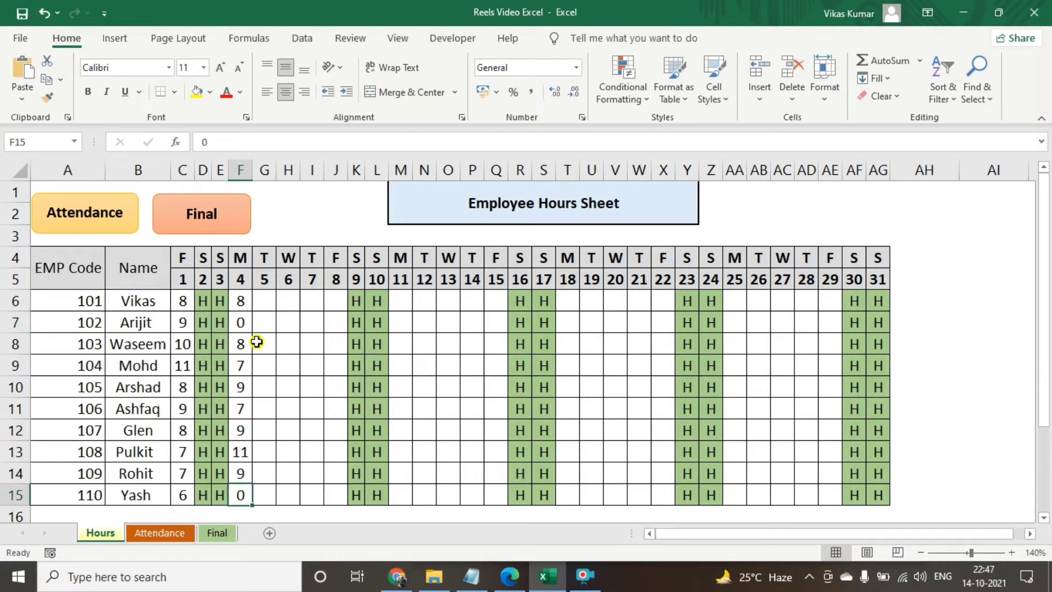
left_click(244, 327)
left_click(240, 494)
Step: Examine the attendance marks for the 1st and 4th on the Attendance sheet, comparing with the Hours sheet
left_click(90, 209)
left_click_drag(188, 305, 182, 514)
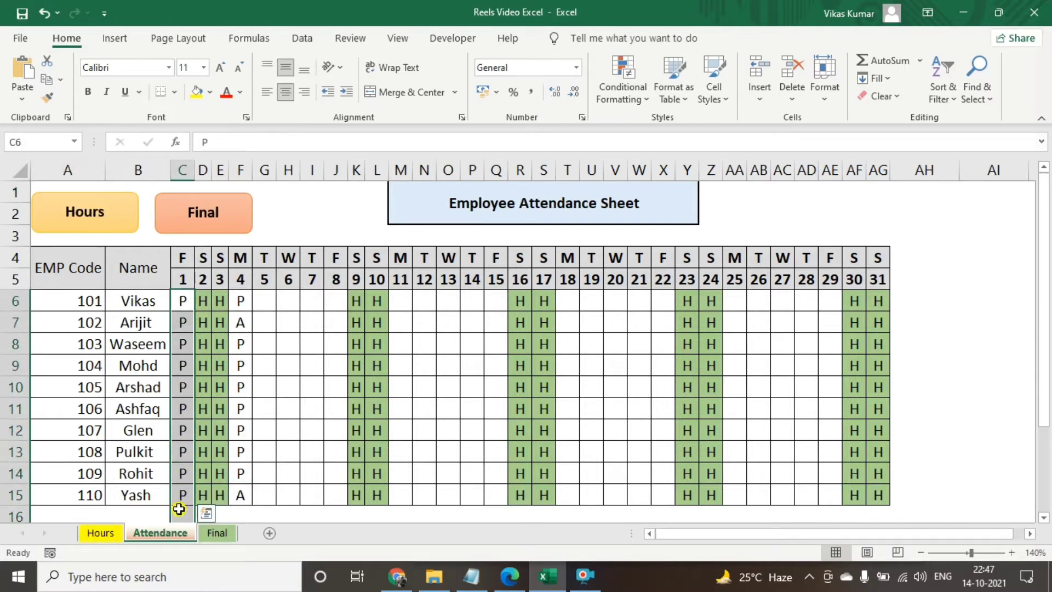
left_click(241, 306)
left_click(241, 320)
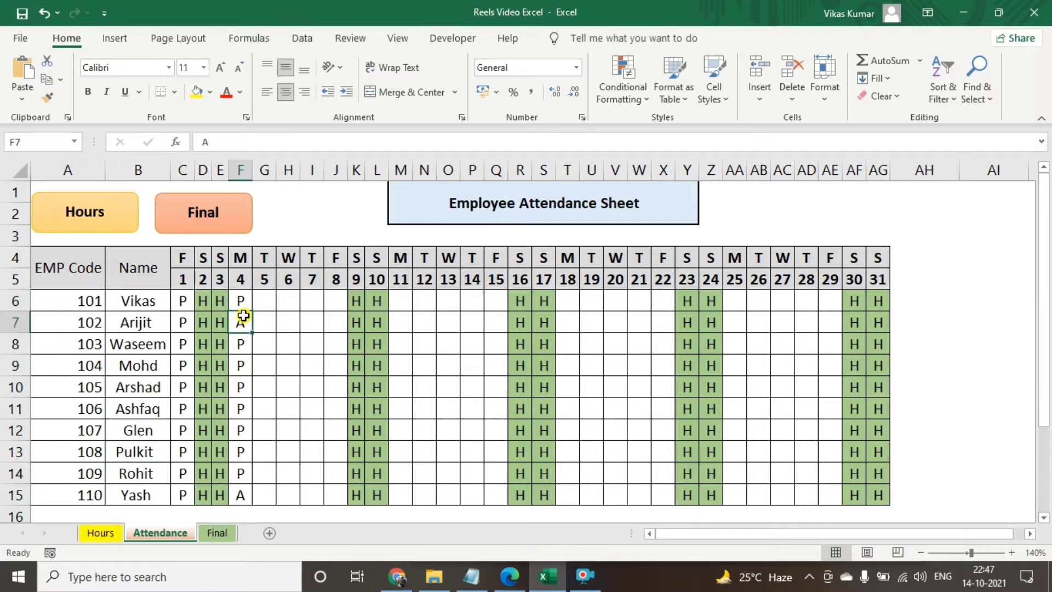
left_click(239, 495)
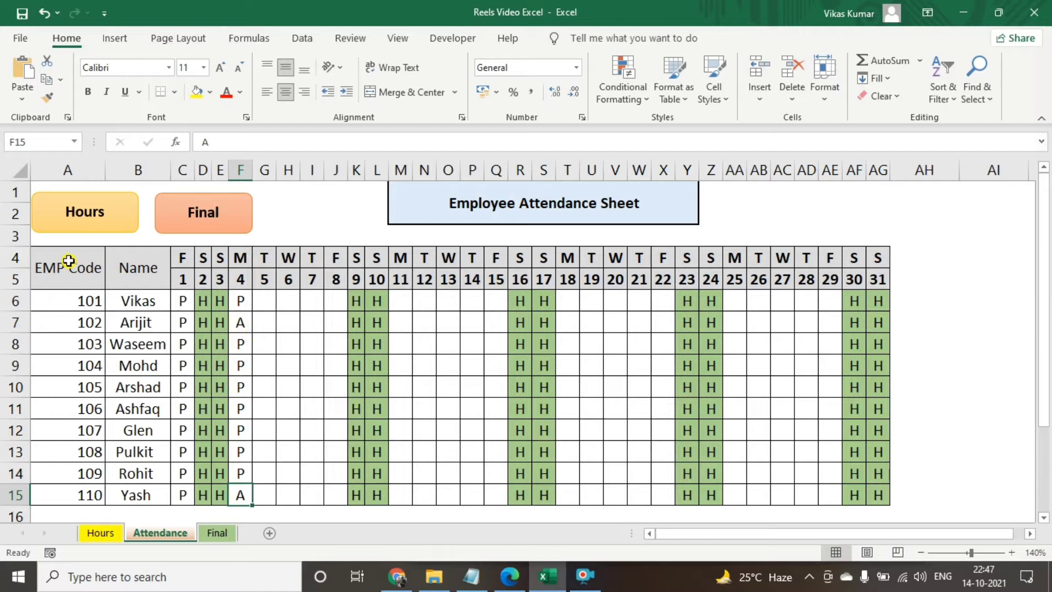
left_click(103, 531)
left_click(149, 529)
Step: Open the Final sheet and look over its absent count, required hours and overtime column headers
left_click(212, 229)
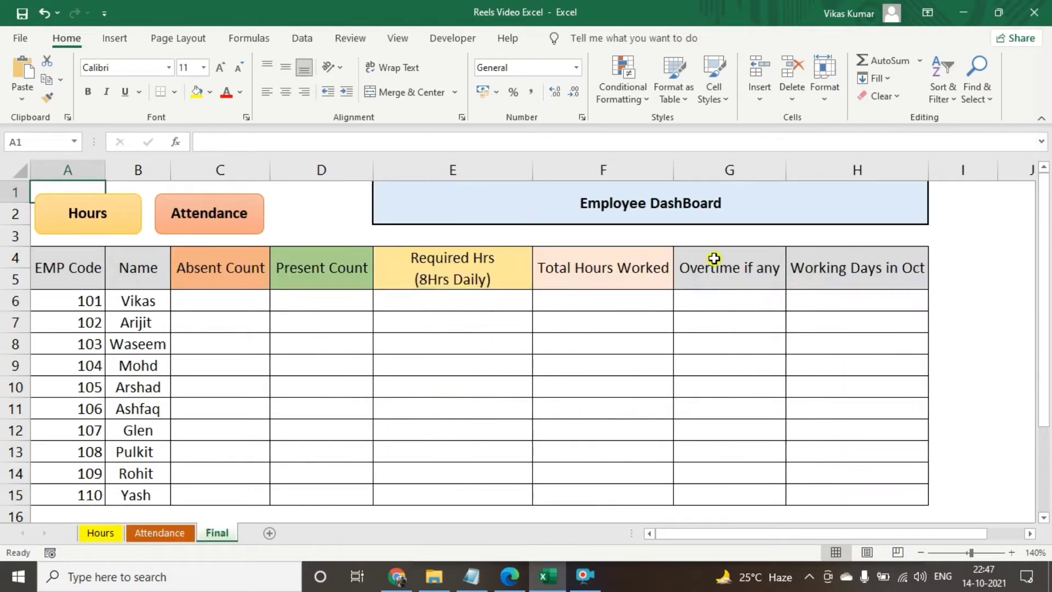
left_click(254, 272)
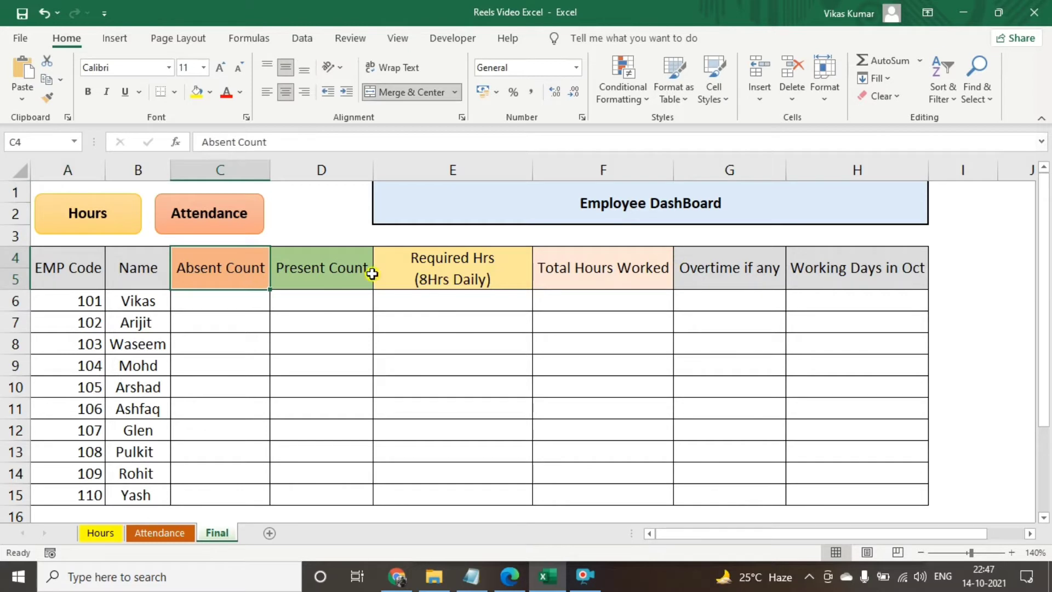
left_click(453, 274)
left_click(704, 274)
Step: Enter =COUNTIF(Attendance!C6:AG6,"A") in cell C6 of the Final sheet to count the first employee's absences
left_click(224, 306)
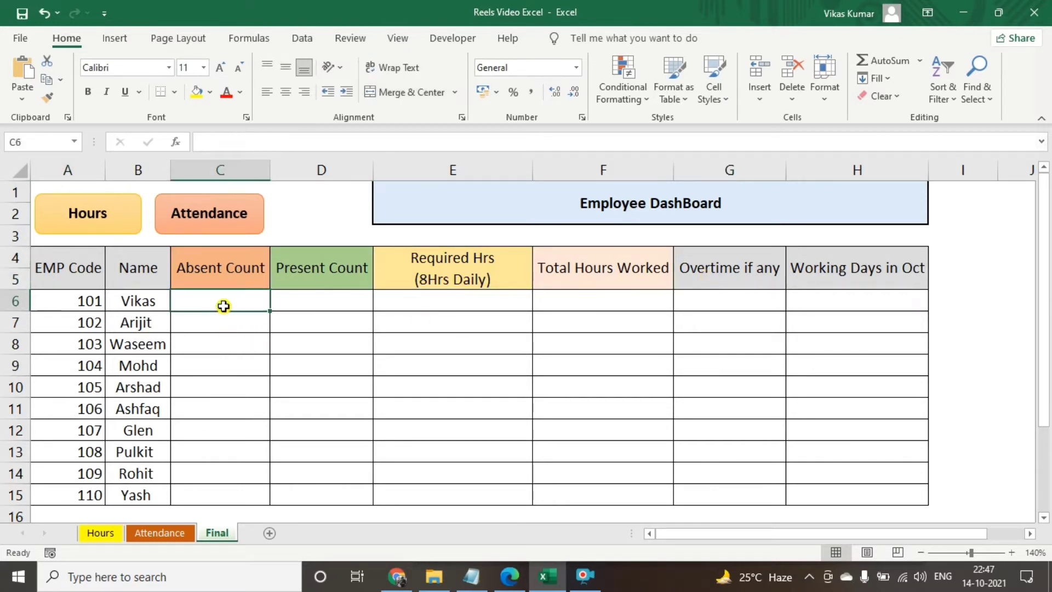
type("=coun")
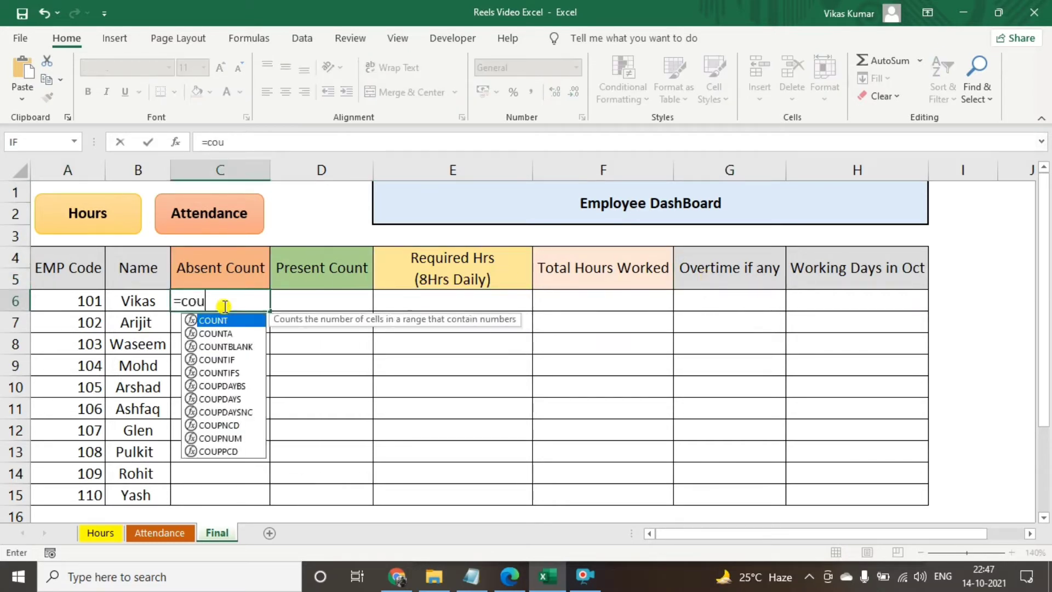
key("Down")
key("Down")
key("Down")
key("Tab")
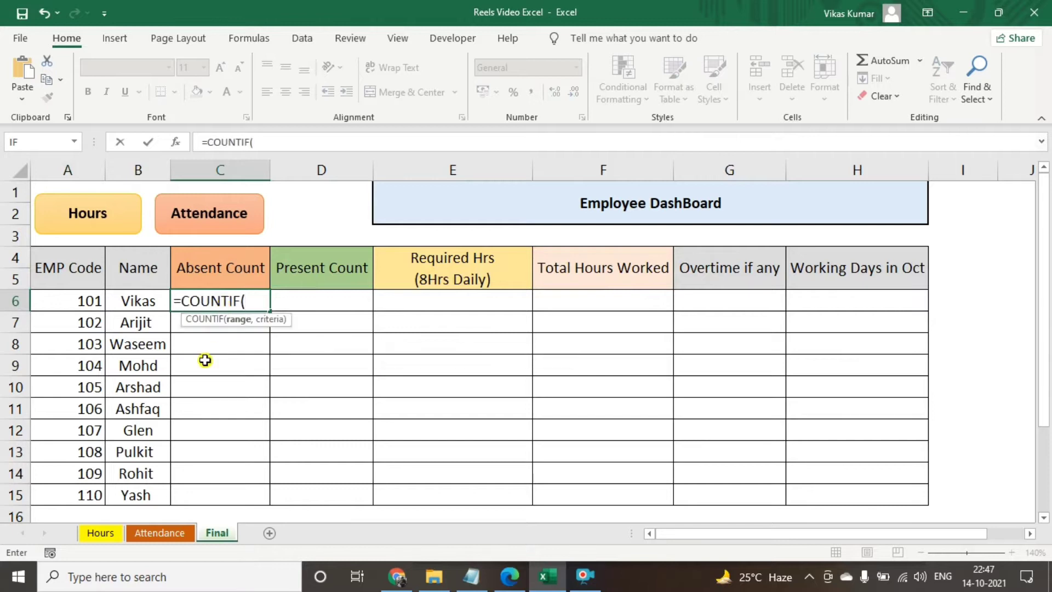
left_click(173, 529)
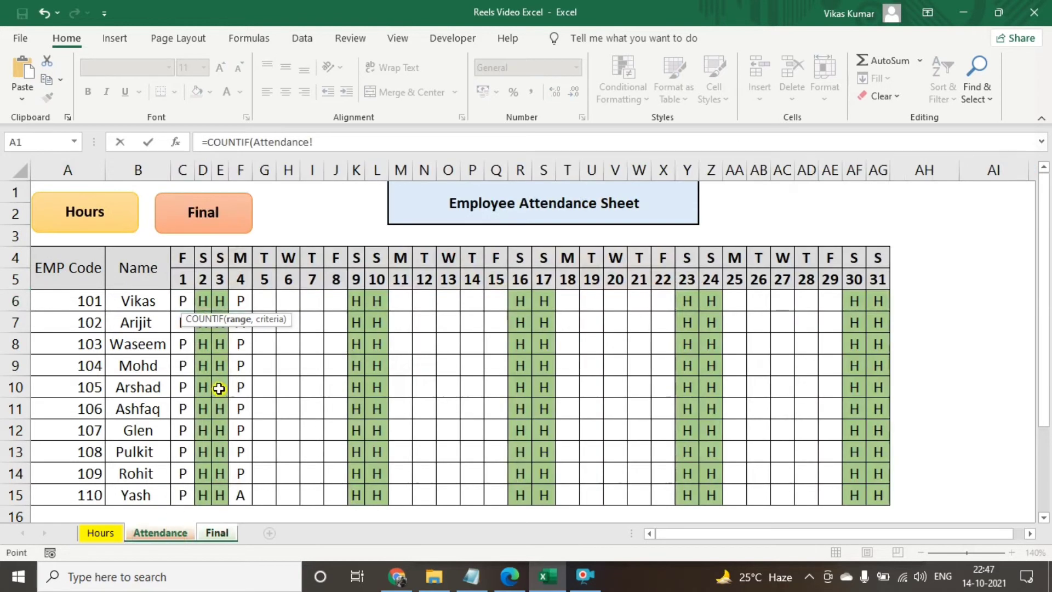
left_click(183, 296)
key("shift+Right")
key("shift+Right")
key("shift+Right")
left_click_drag(186, 297, 871, 298)
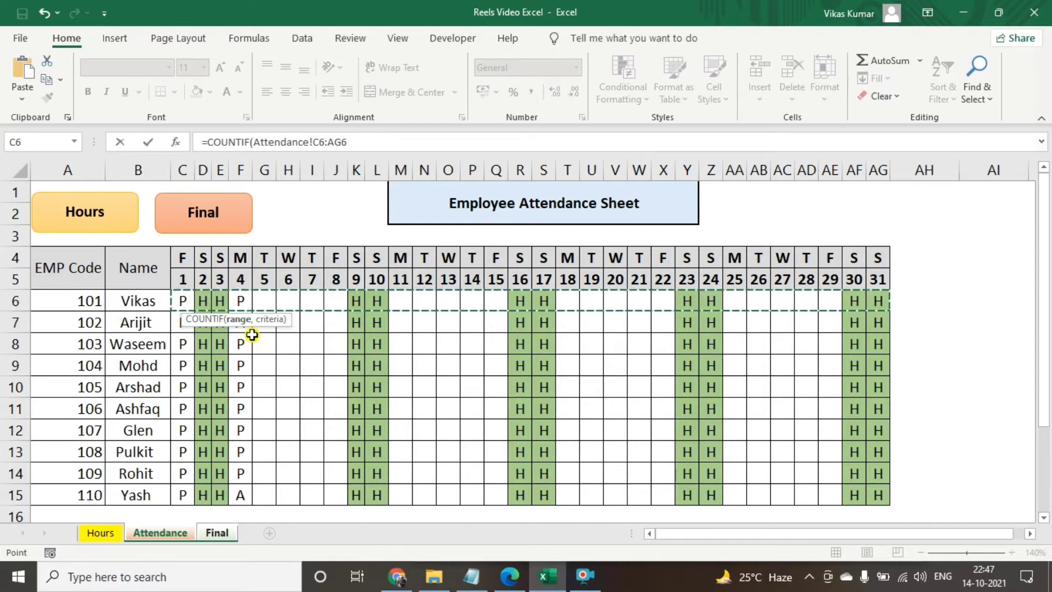
type(",")
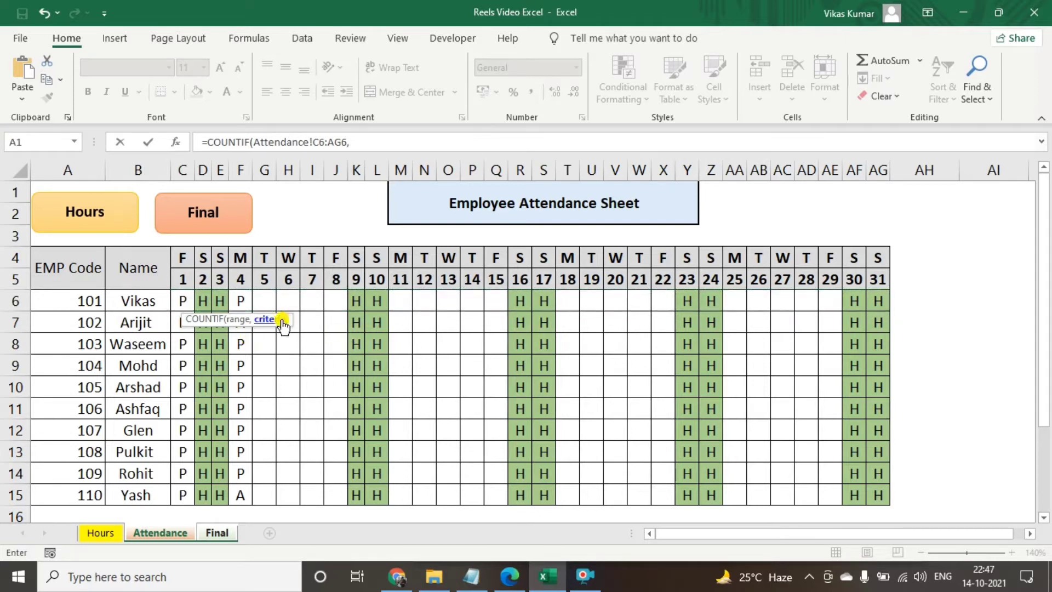
left_click(367, 150)
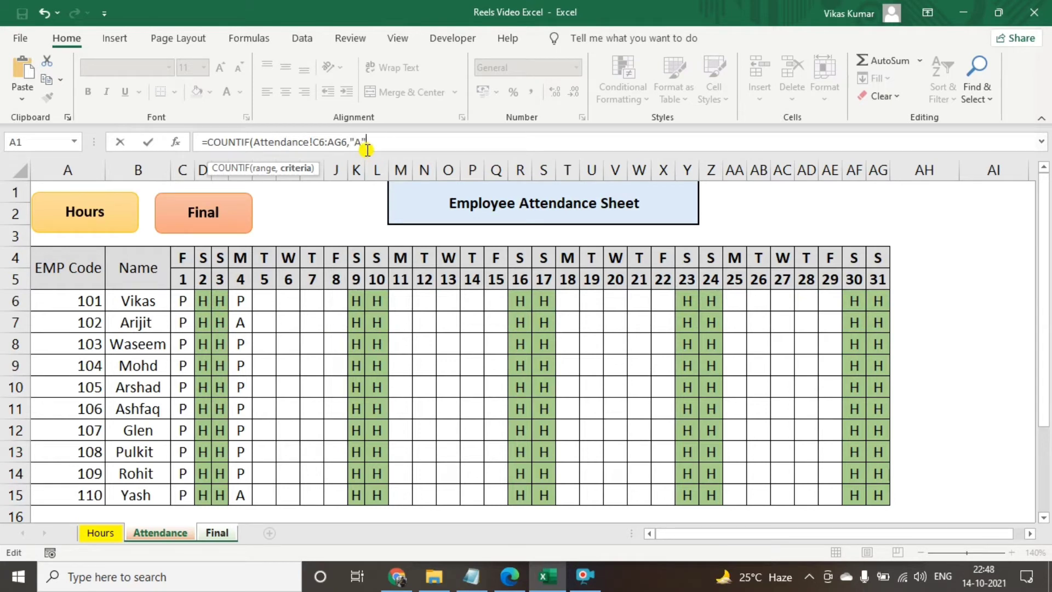
type("\"A\")")
key("Return")
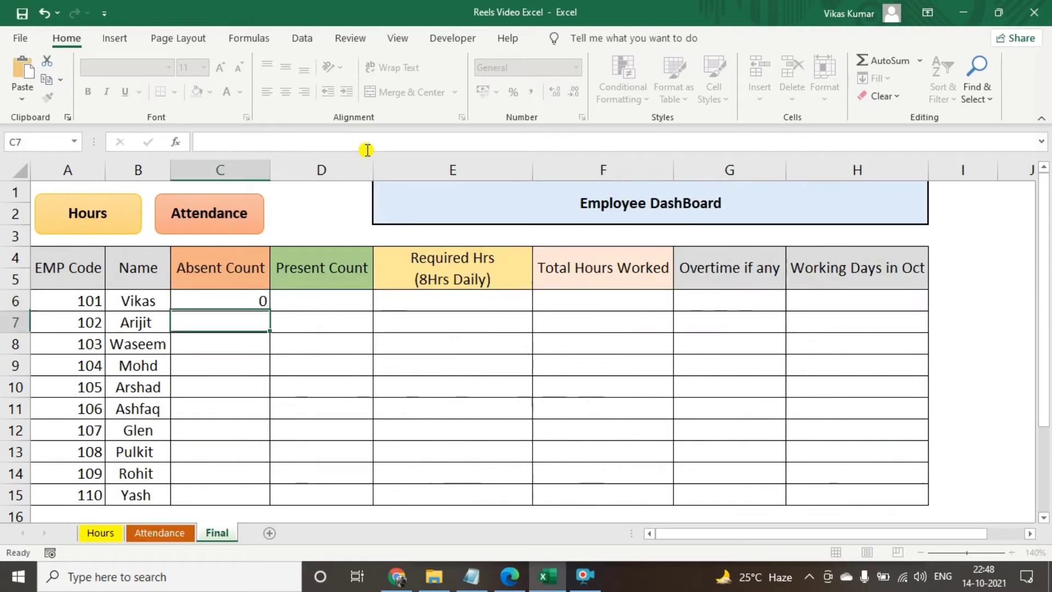
Step: Fill the Absent Count formula from C6 down through C15
left_click_drag(266, 300, 251, 496)
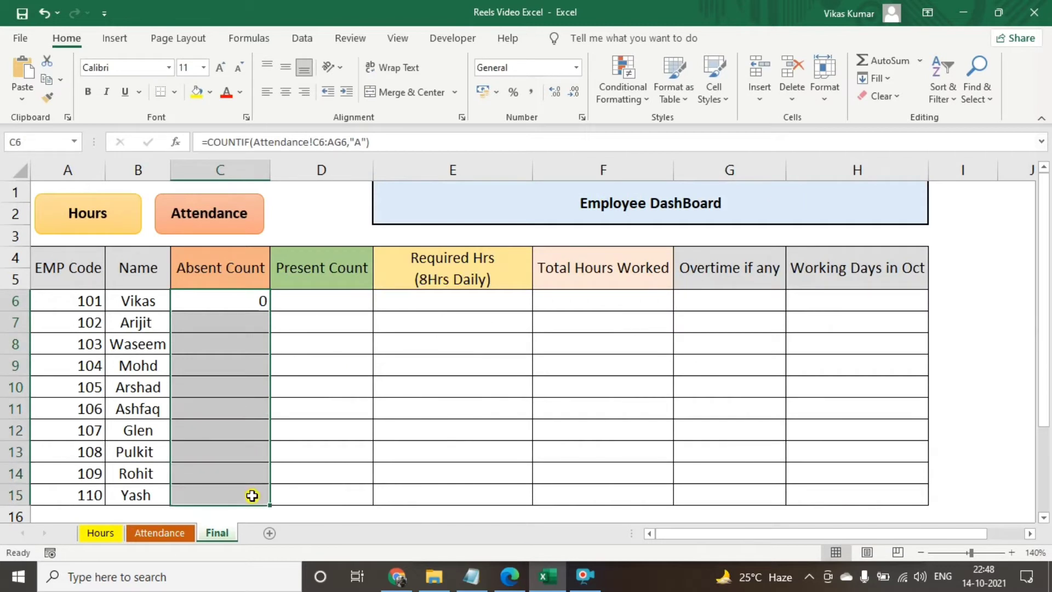
key("ctrl+d")
Step: Enter =COUNTIF(Attendance!C6:AG6,"P") in cell D6 of the Final sheet to count the first employee's present days
left_click(310, 299)
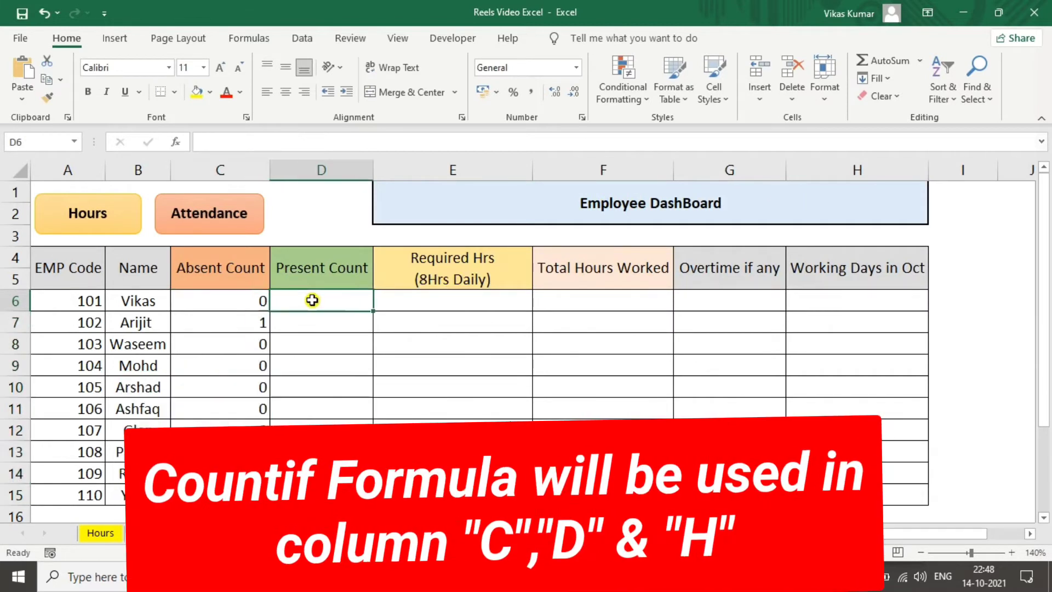
type("=coun")
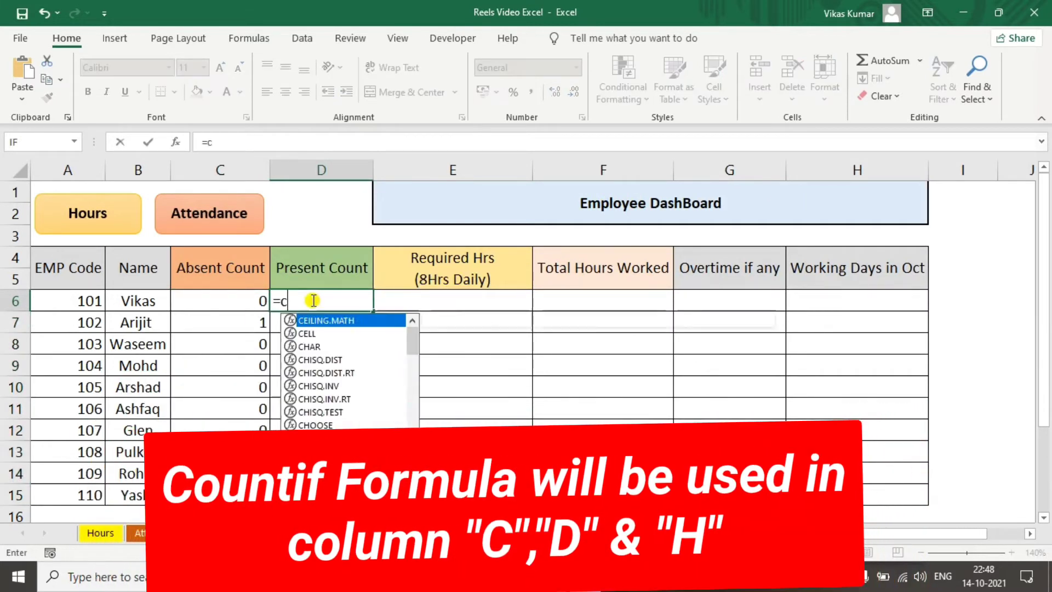
key("Down")
key("Down")
key("Down")
key("Tab")
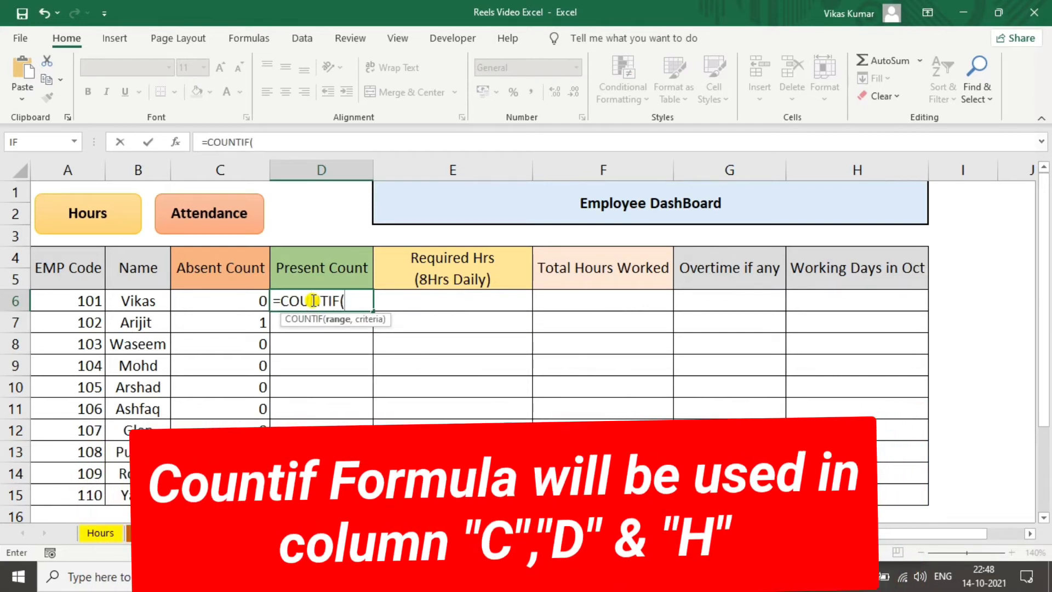
left_click(160, 533)
left_click_drag(187, 296, 886, 300)
type(",")
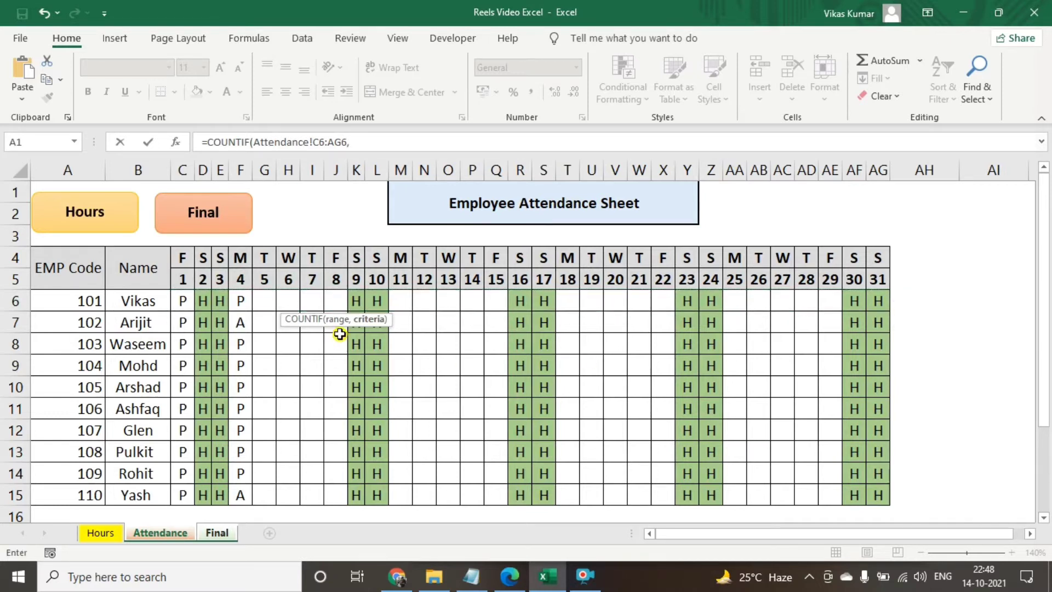
left_click(385, 141)
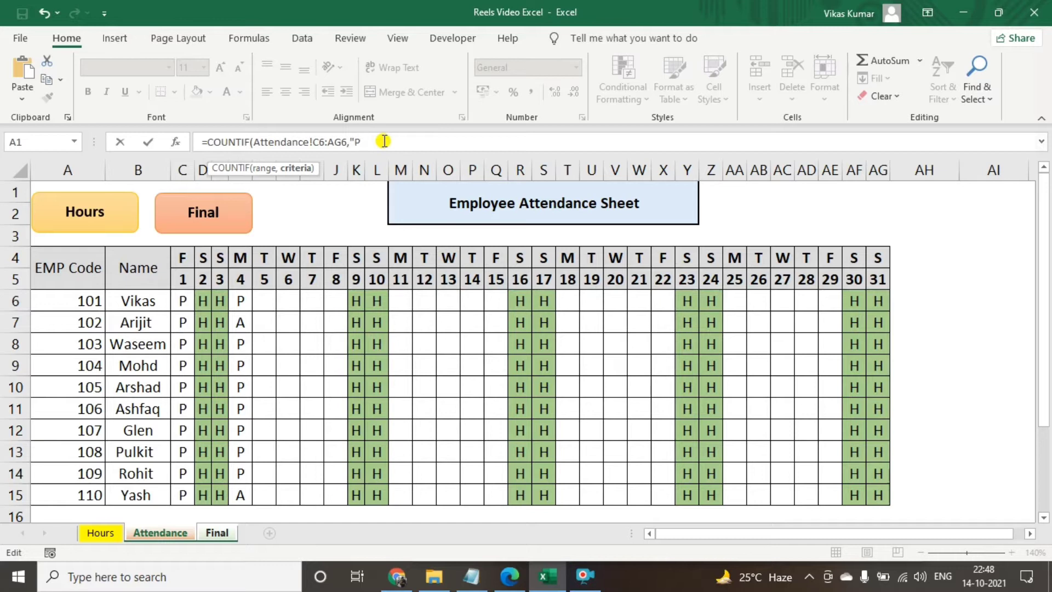
type("\"P\")")
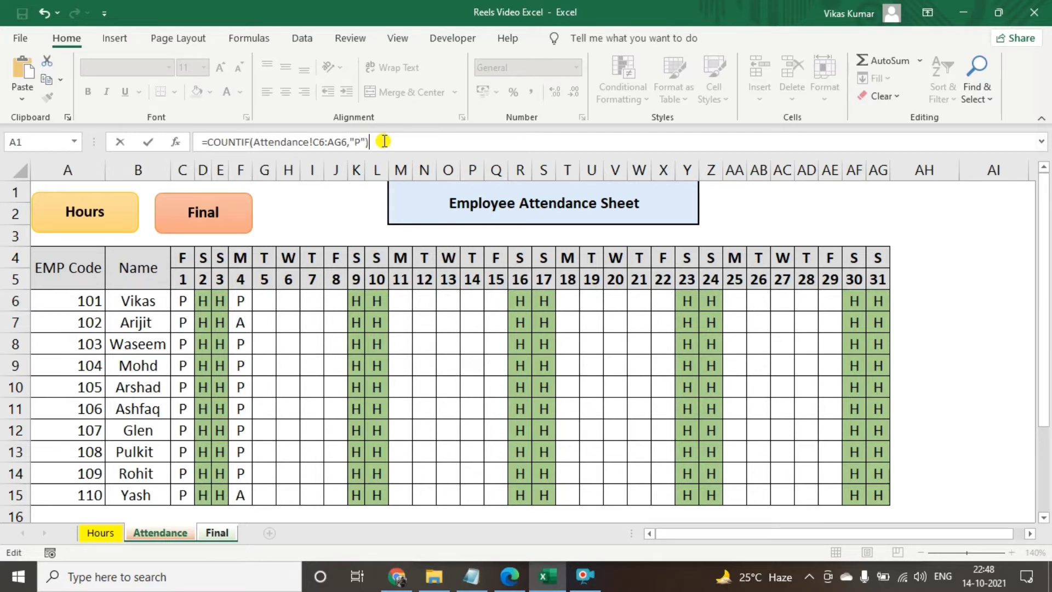
key("Return")
Step: Fill the Present Count formula from D6 down through D15
left_click(344, 309)
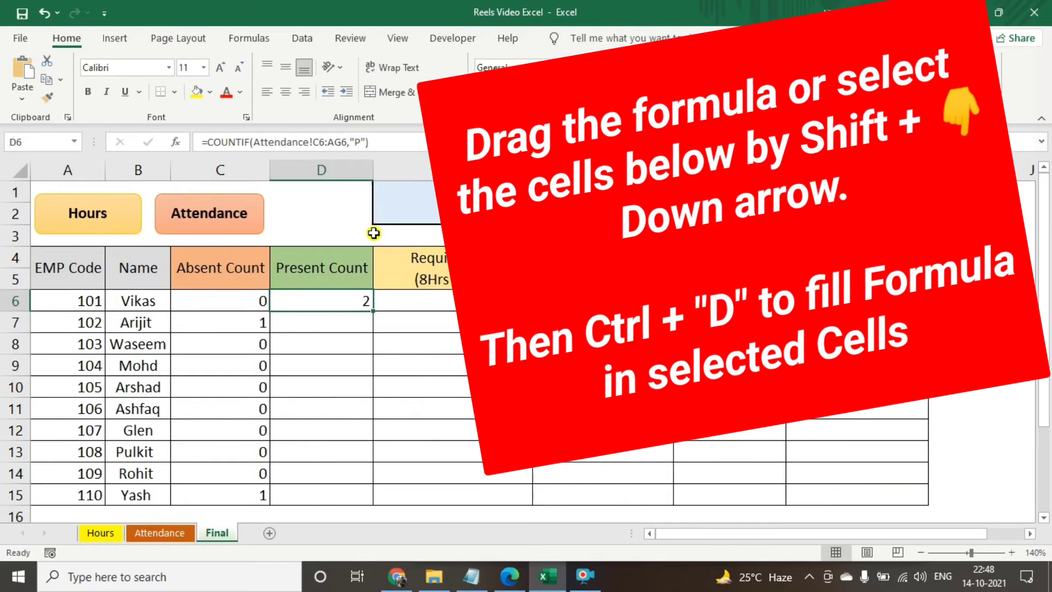
left_click_drag(344, 310, 348, 489)
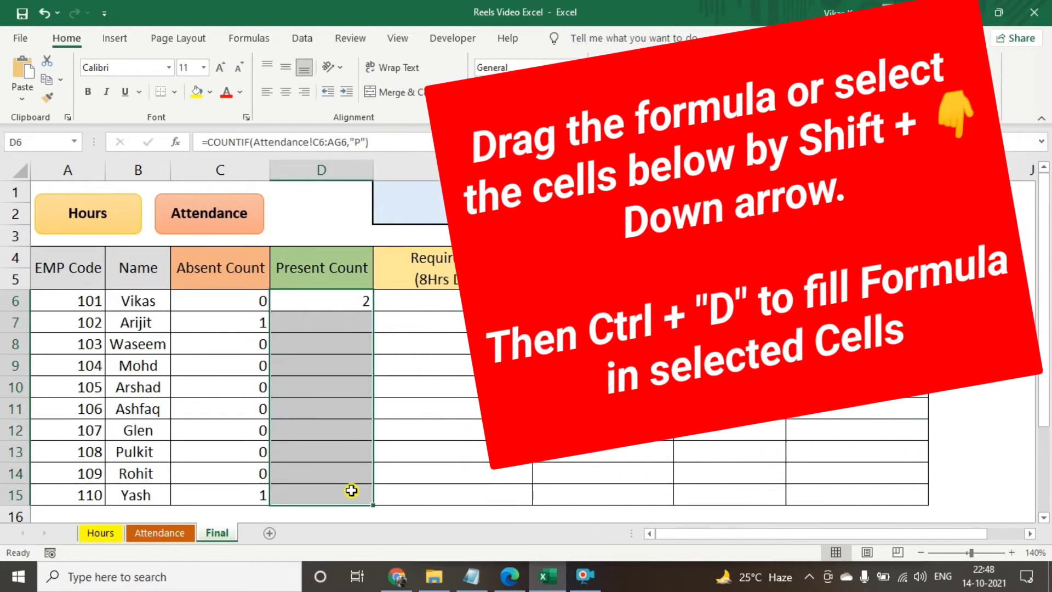
key("ctrl+d")
left_click(427, 283)
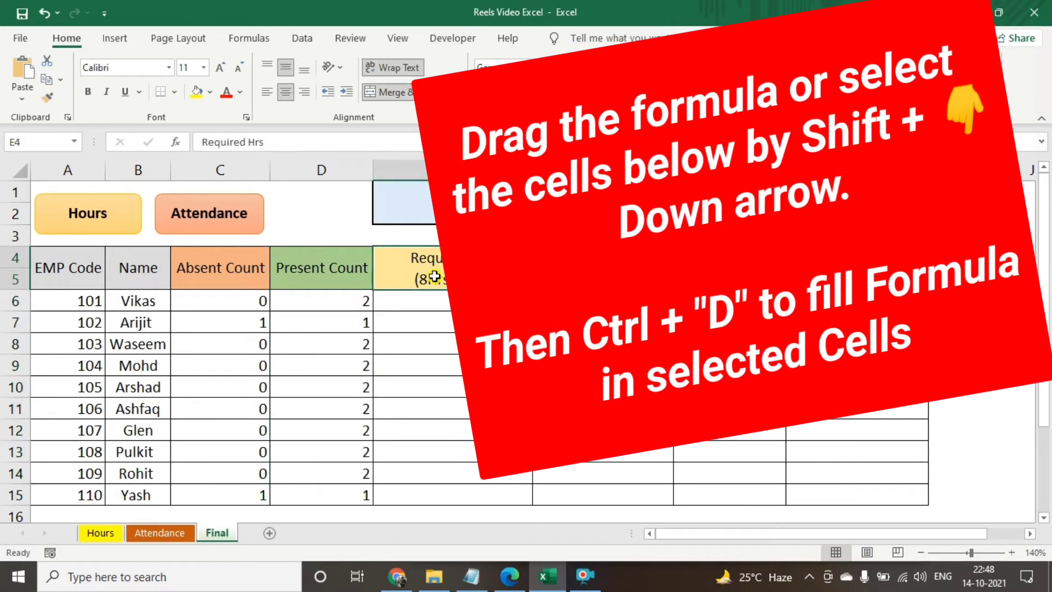
Step: Enter =SUM(Hours!C6:AG6) in cell F6 of the Final sheet to total the first employee's hours worked
left_click(438, 298)
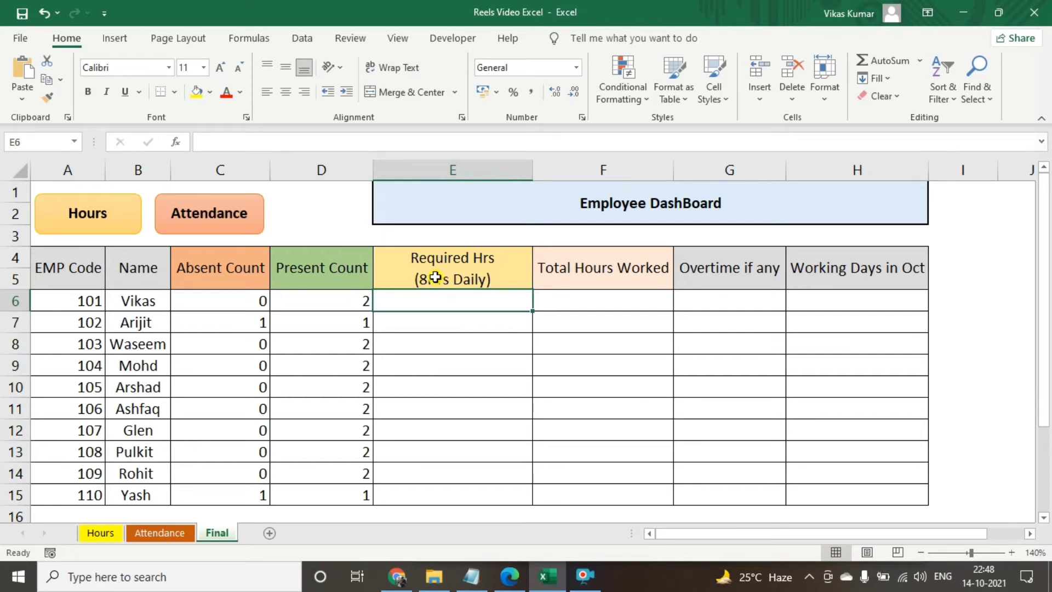
left_click(839, 269)
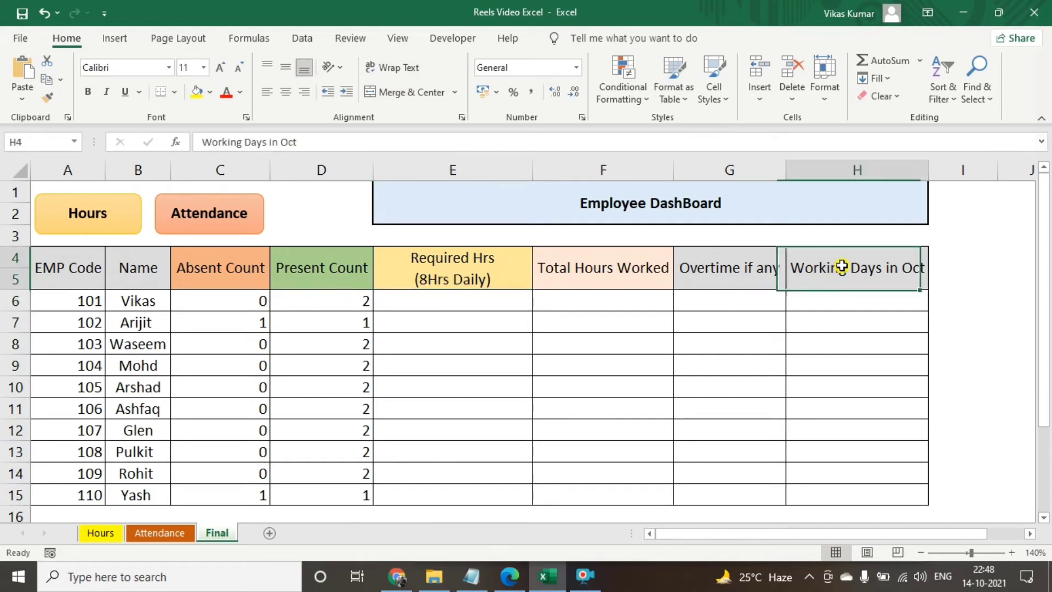
left_click(841, 297)
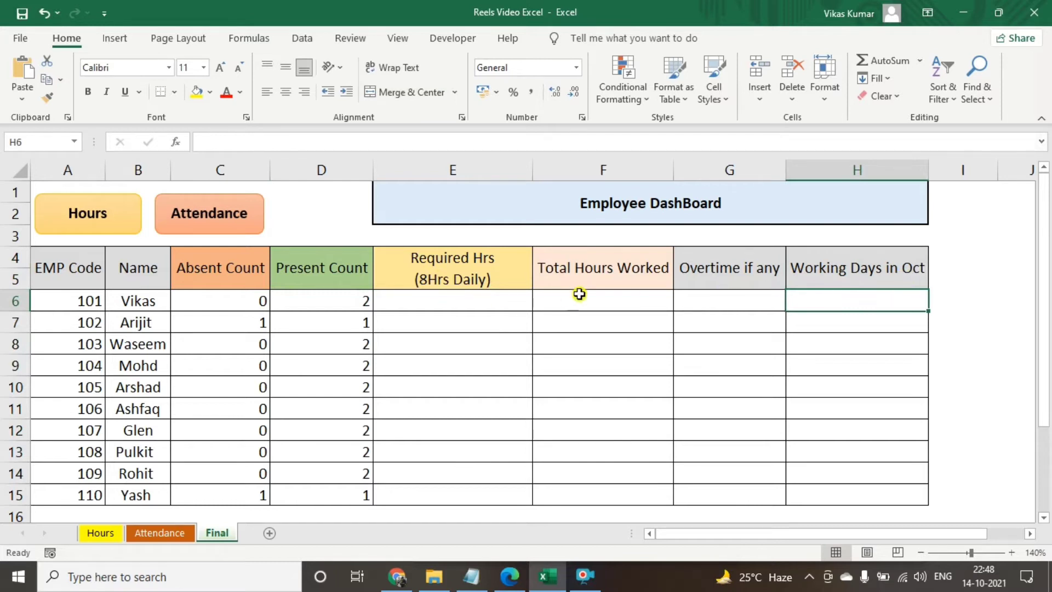
left_click(634, 297)
left_click(600, 267)
left_click(606, 297)
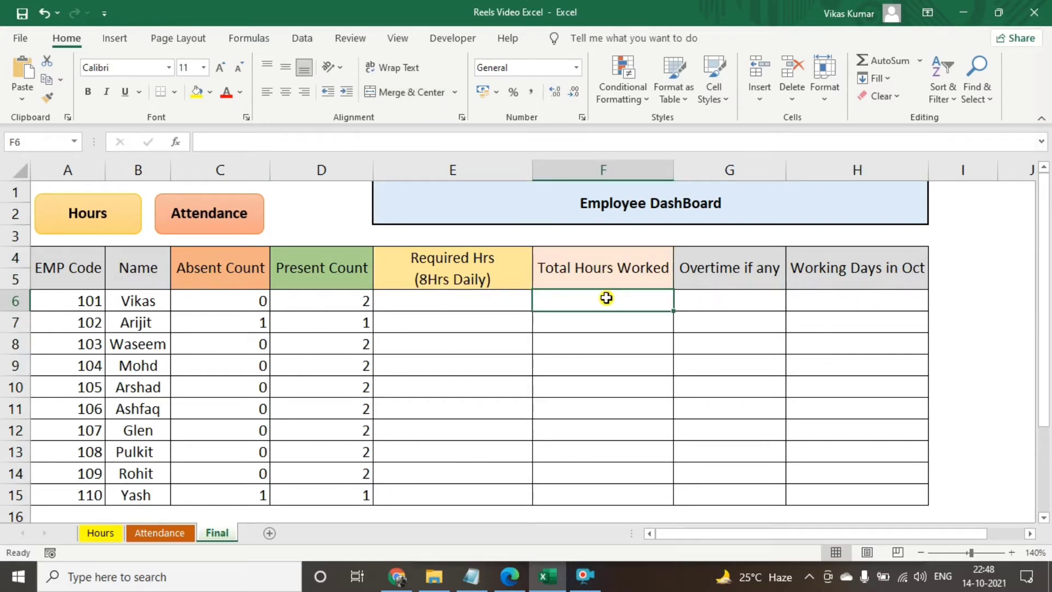
type("=sum")
key("Tab")
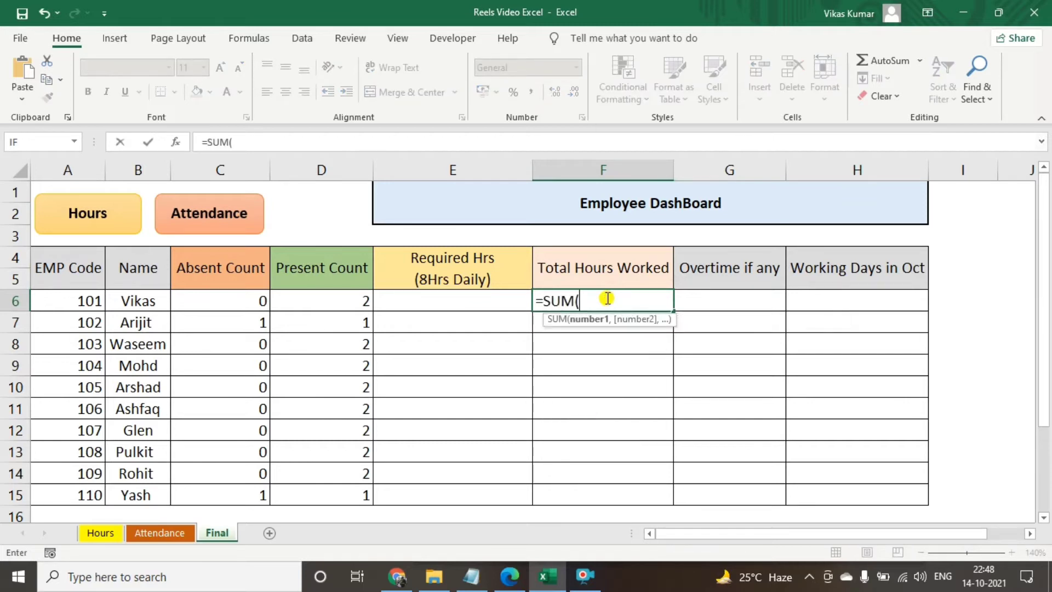
left_click(107, 532)
left_click_drag(178, 301, 872, 300)
key("Return")
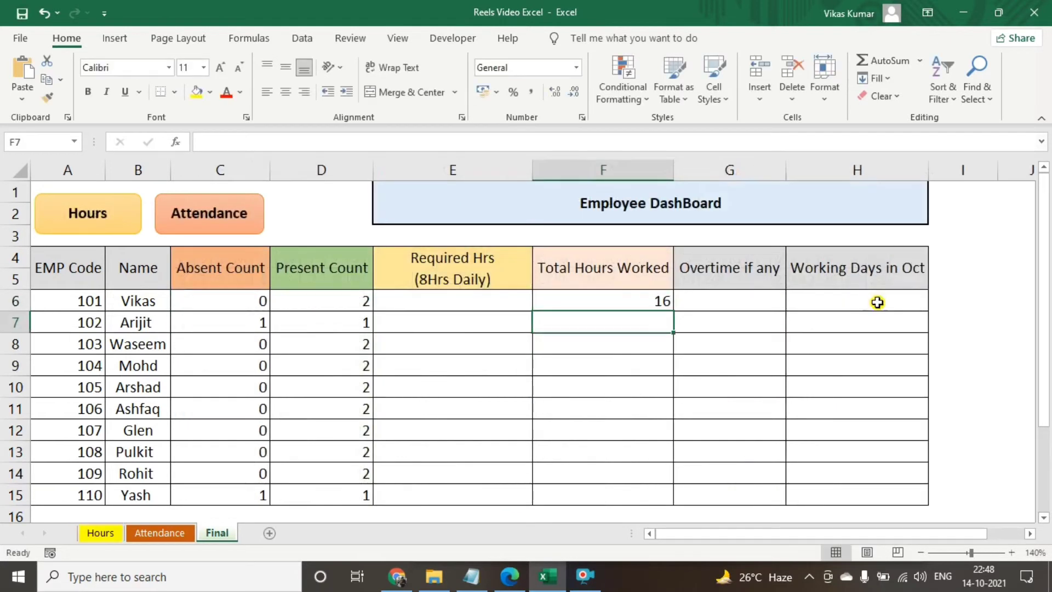
Step: Fill the Total Hours Worked formula from F6 down through F15 and check the copied formulas
left_click_drag(641, 303, 636, 486)
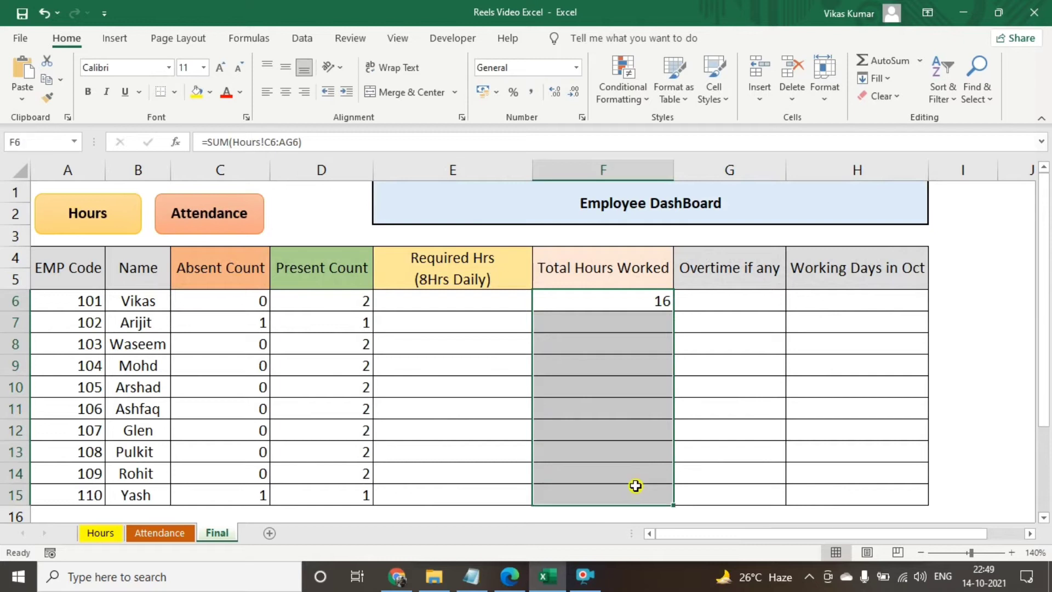
key("ctrl+d")
left_click_drag(626, 307, 626, 483)
left_click(623, 326)
left_click(610, 352)
left_click(618, 428)
left_click(616, 472)
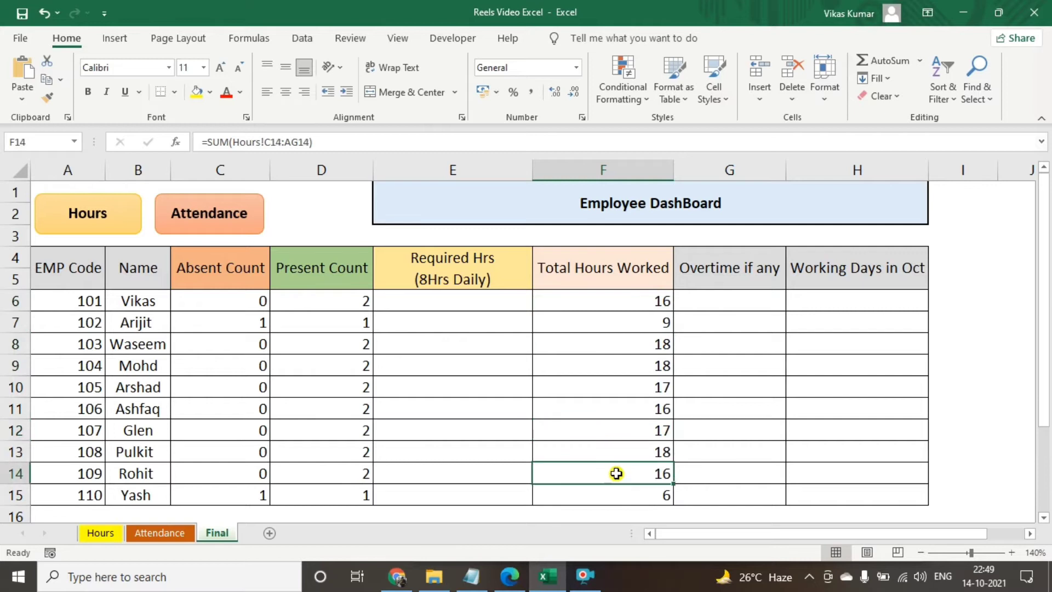
left_click(619, 302)
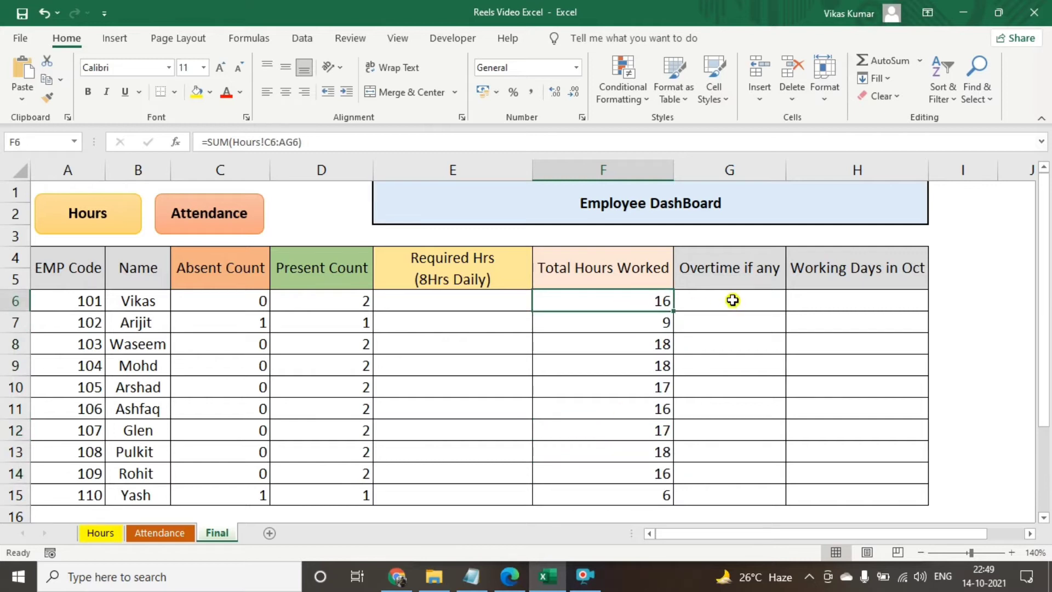
Step: Consult the system calendar for October 2021, and enter =COUNTIF(Attendance!C6:AG6,"P") in cell H6 under Working Days in Oct
left_click(833, 296)
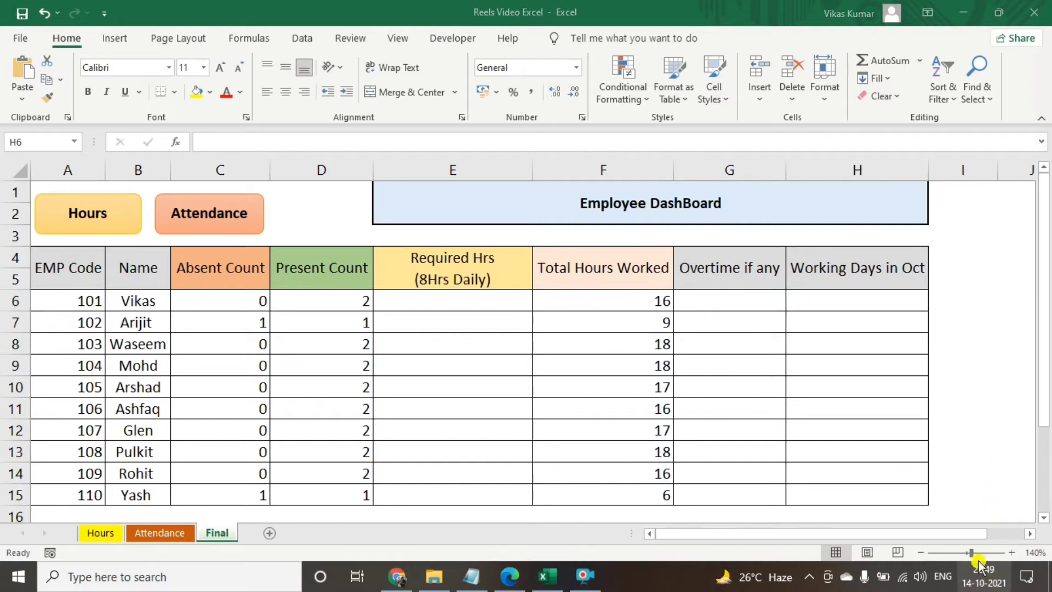
left_click(984, 576)
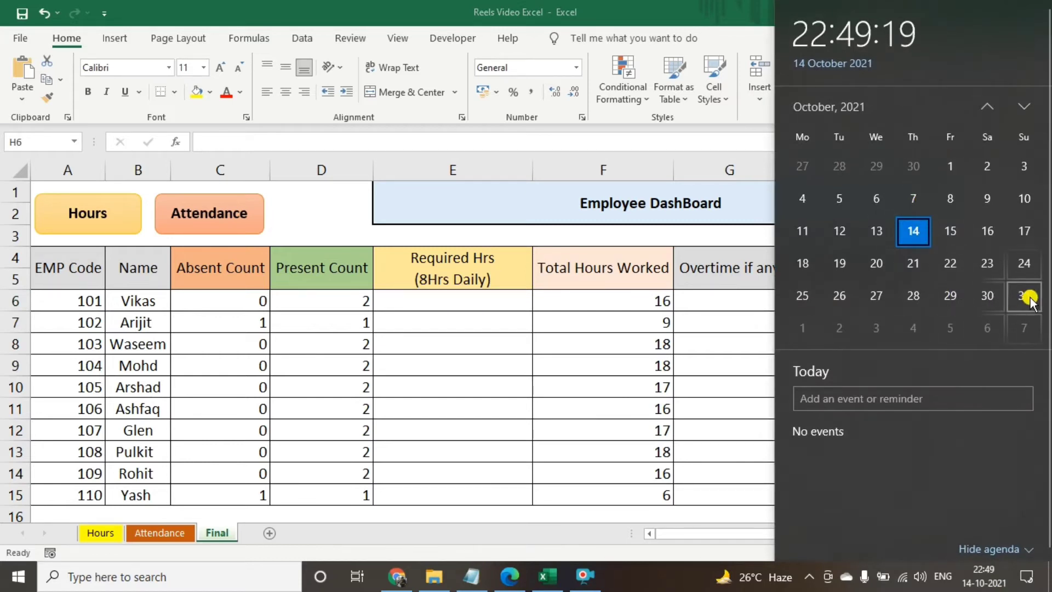
left_click(754, 300)
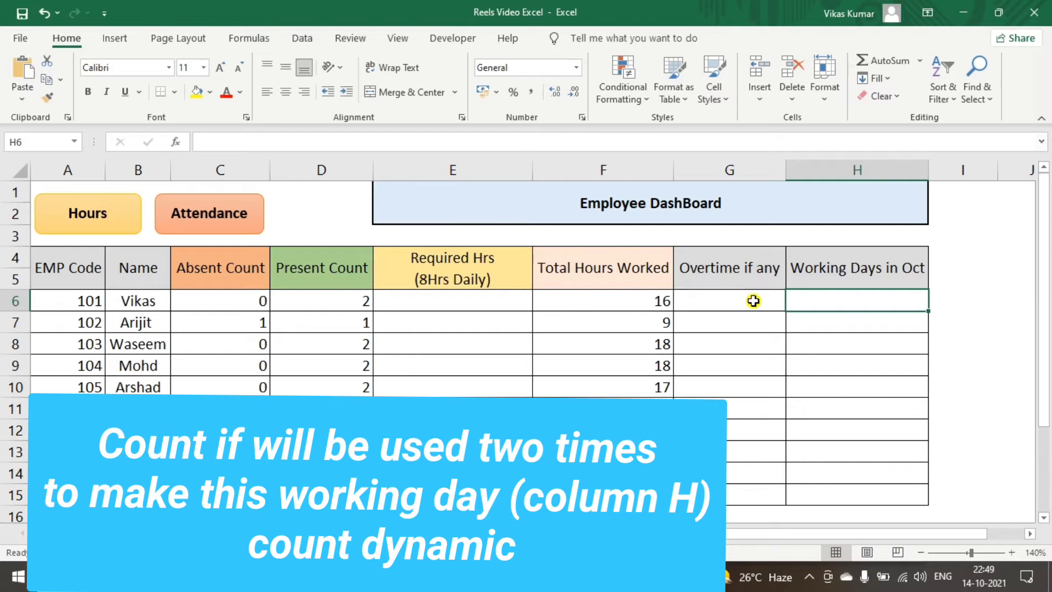
type("coun")
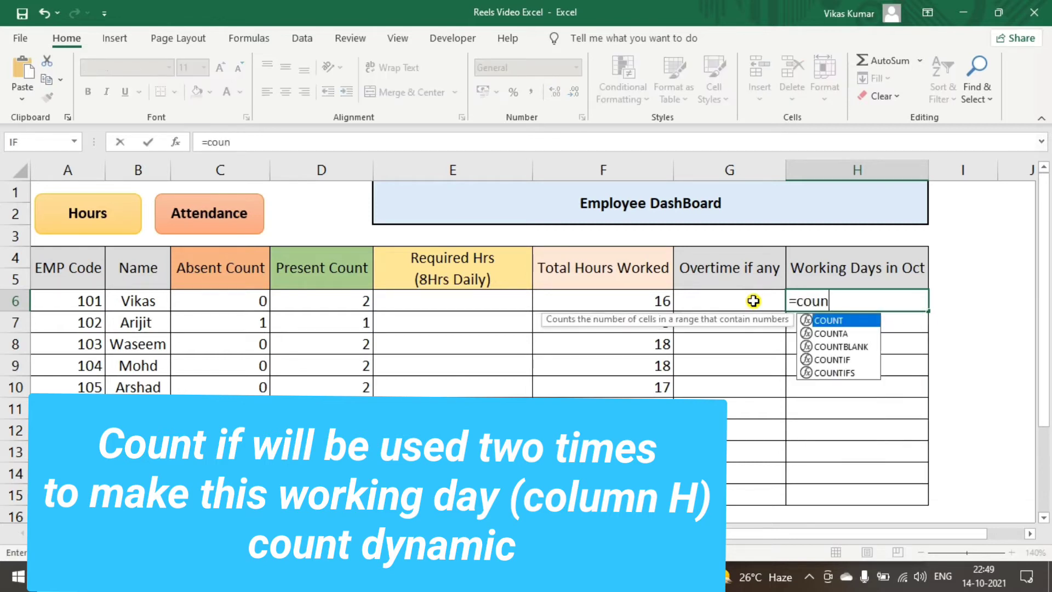
key("Down")
key("Down")
key("Down")
key("Tab")
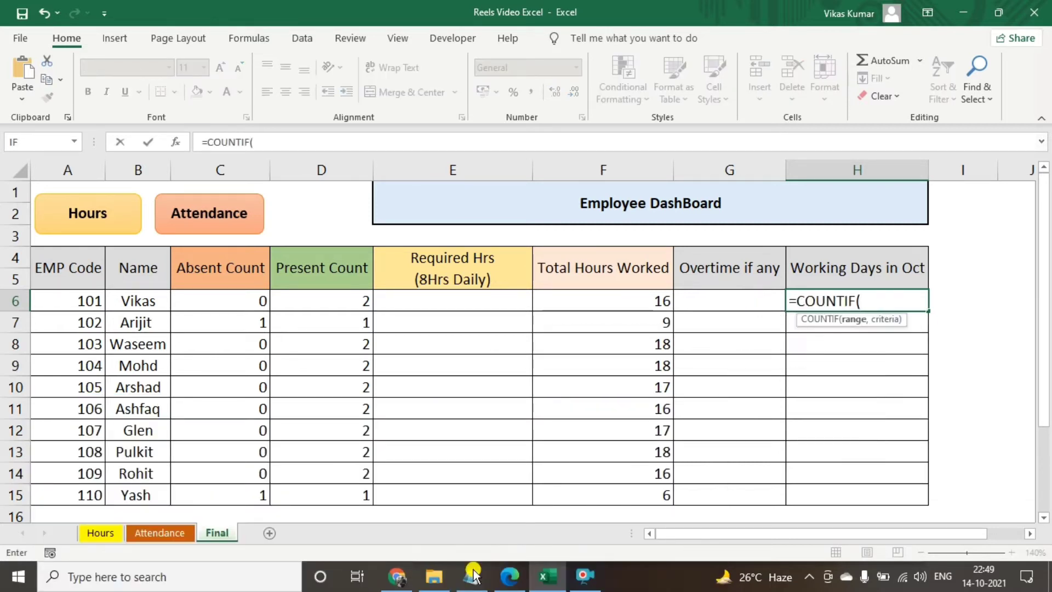
left_click(151, 537)
left_click_drag(188, 300, 880, 293)
type(",")
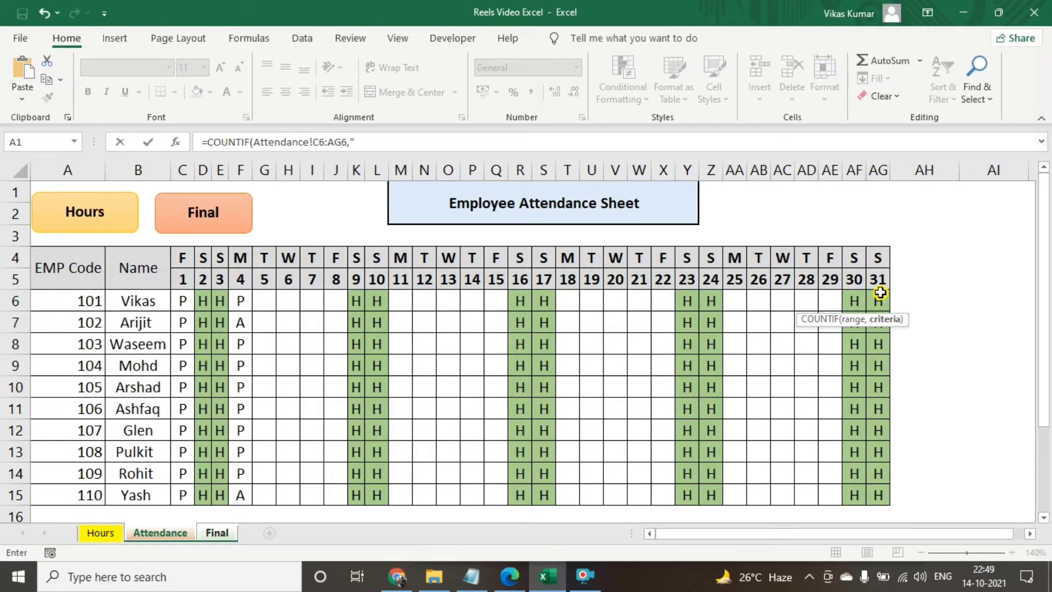
type("\"P\")")
key("Return")
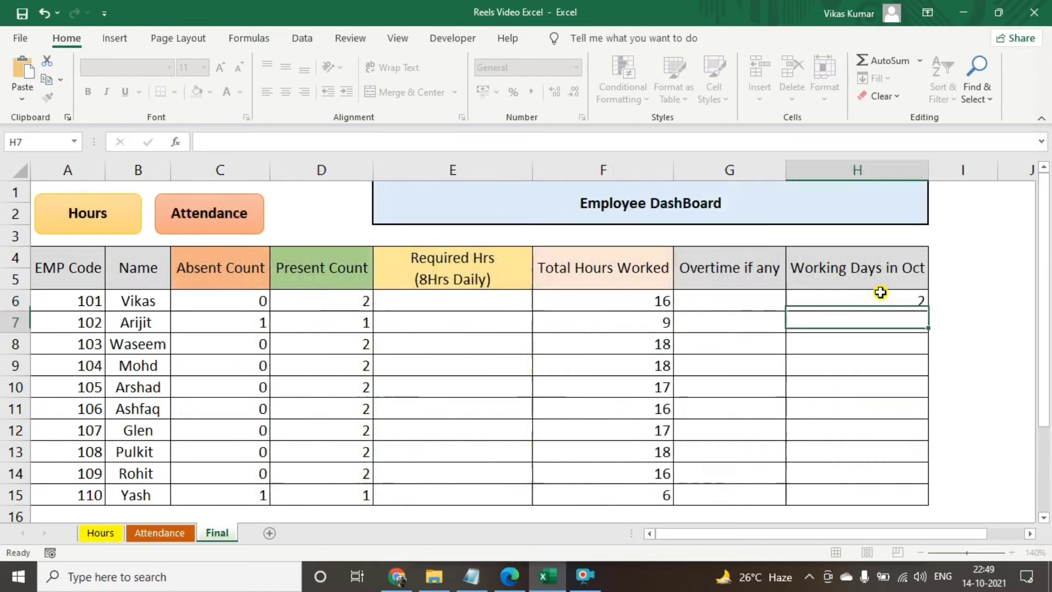
Step: Extend the formula in H6 with +COUNTIF(Attendance!C6:AG6,"A") so that absent days also count as working days
left_click(883, 294)
left_click(485, 138)
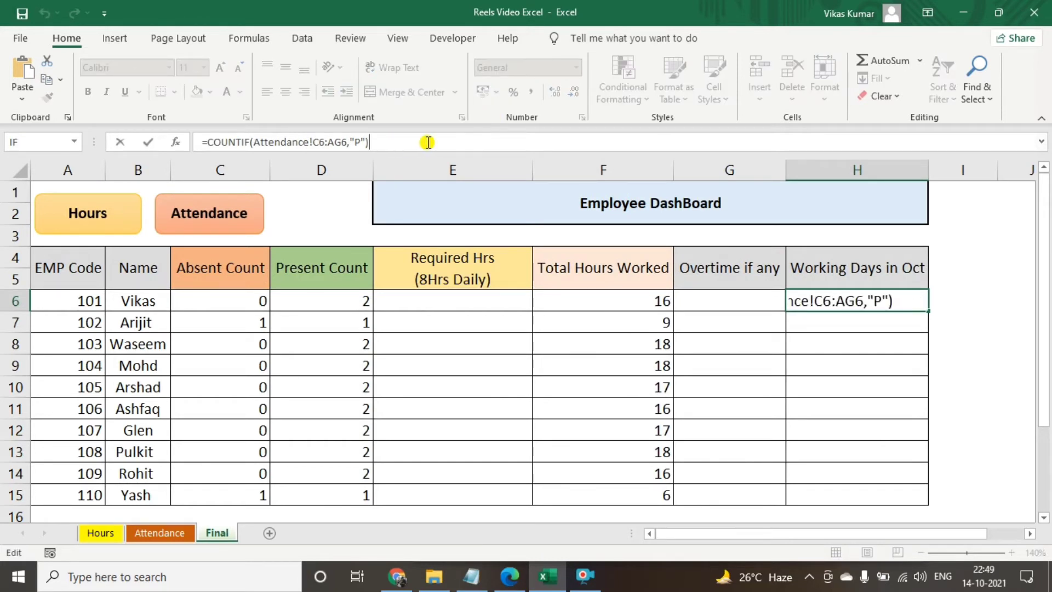
type("+")
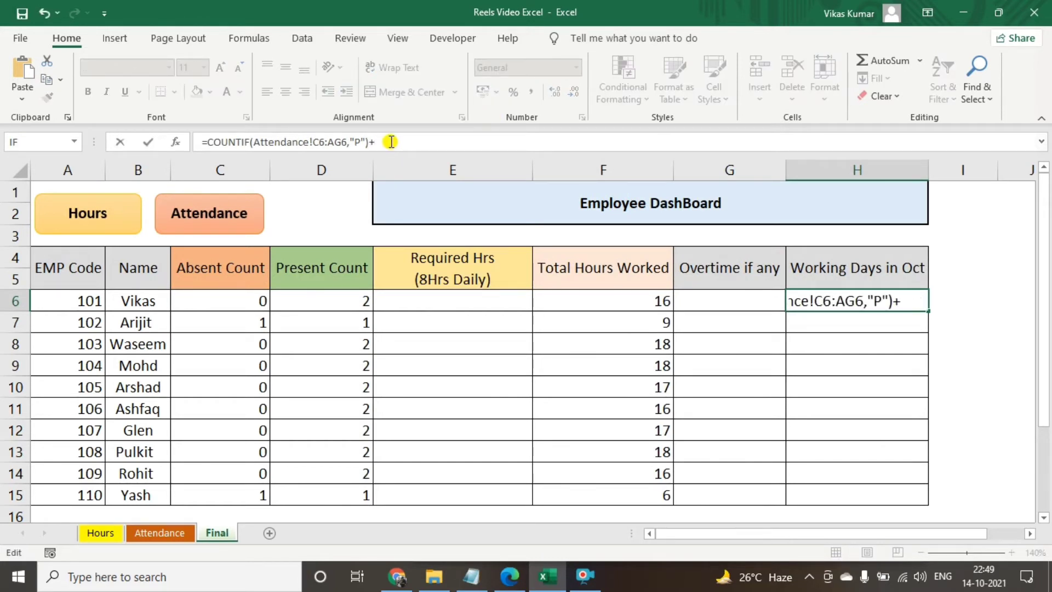
type("coun")
key("Down")
key("Tab")
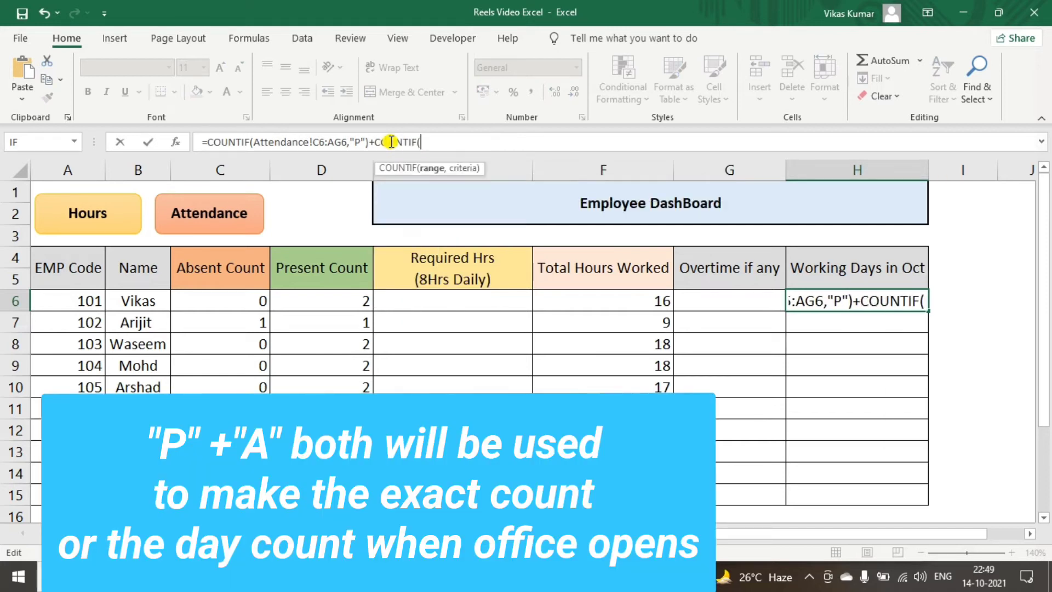
left_click(148, 533)
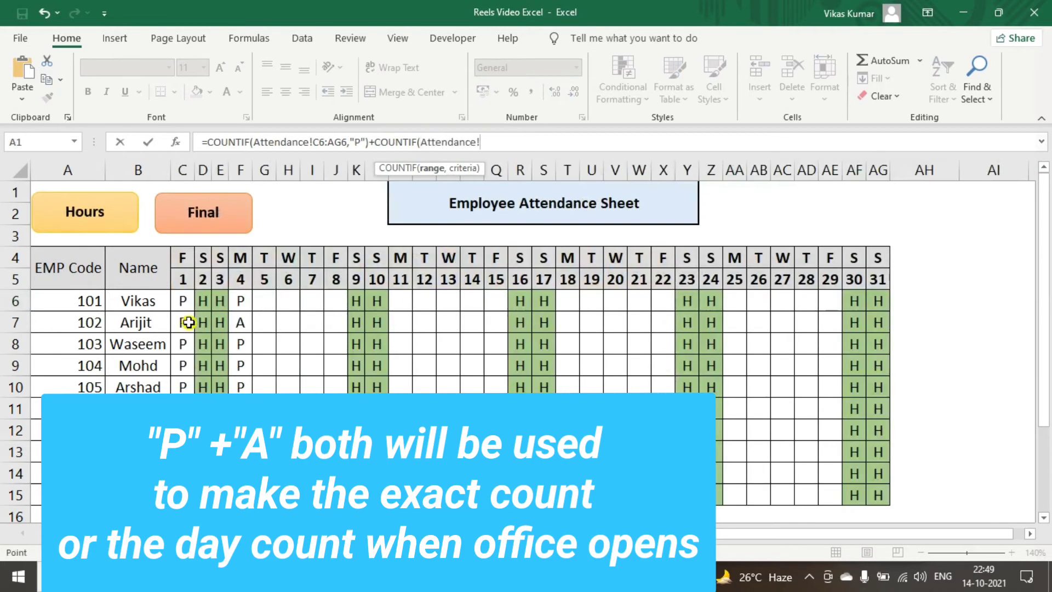
left_click_drag(184, 302, 874, 301)
type(",\"P\"")
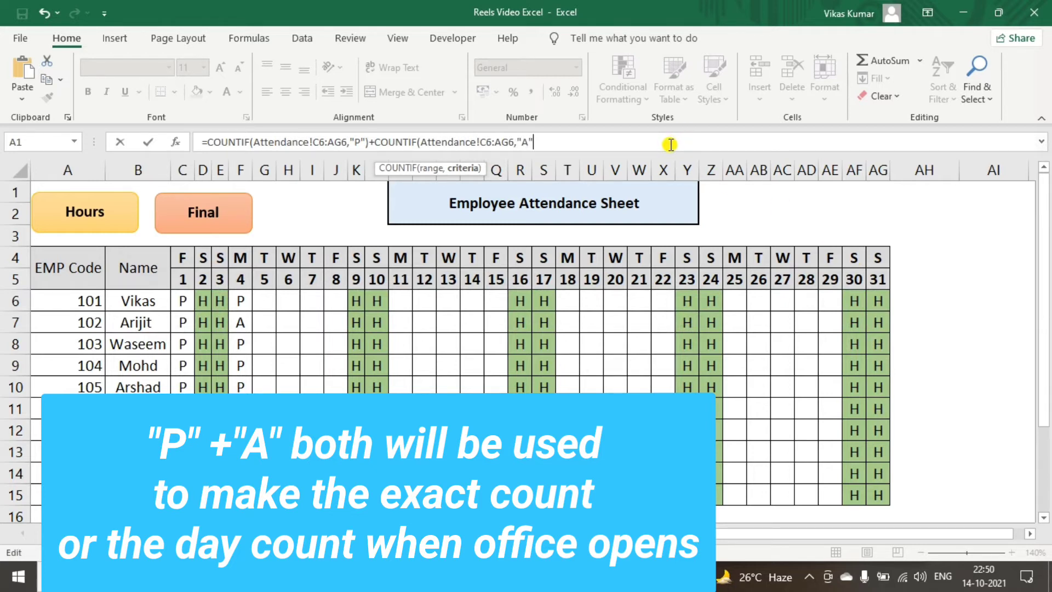
type(")")
key("Return")
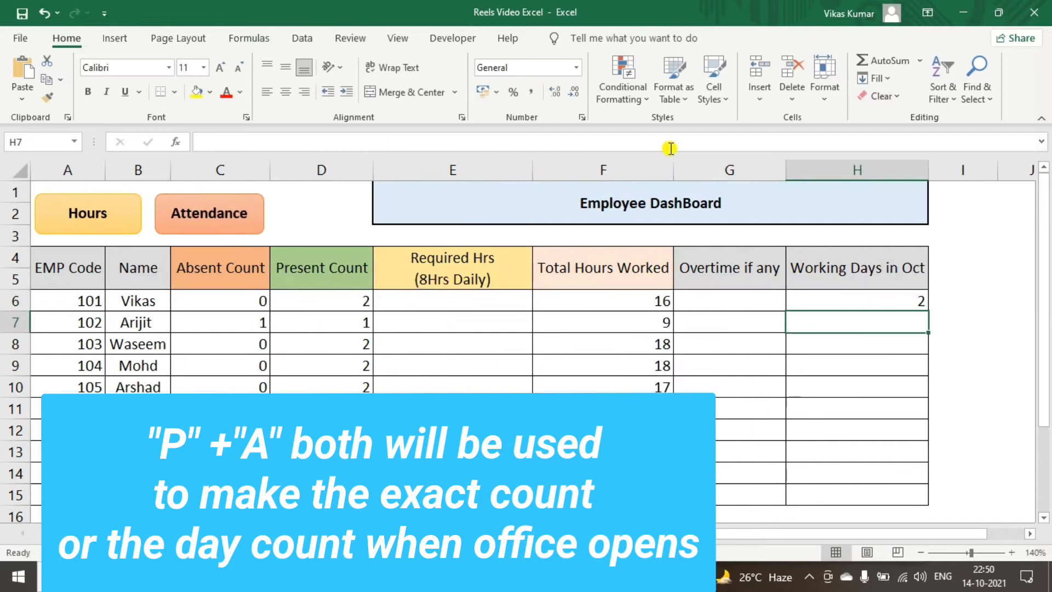
Step: Fill the Working Days in Oct formula from H6 down through H15
left_click_drag(875, 300, 900, 489)
key("ctrl+d")
left_click(862, 306)
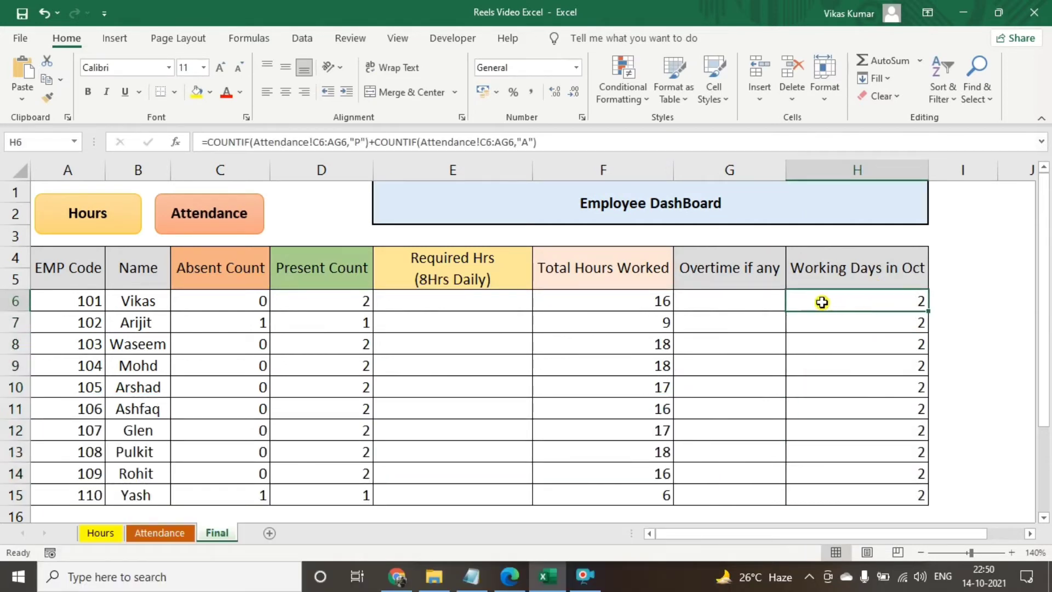
Step: Compare the second employee's present and absent entries on the Attendance sheet with the working-day counts on the Final sheet
left_click(147, 533)
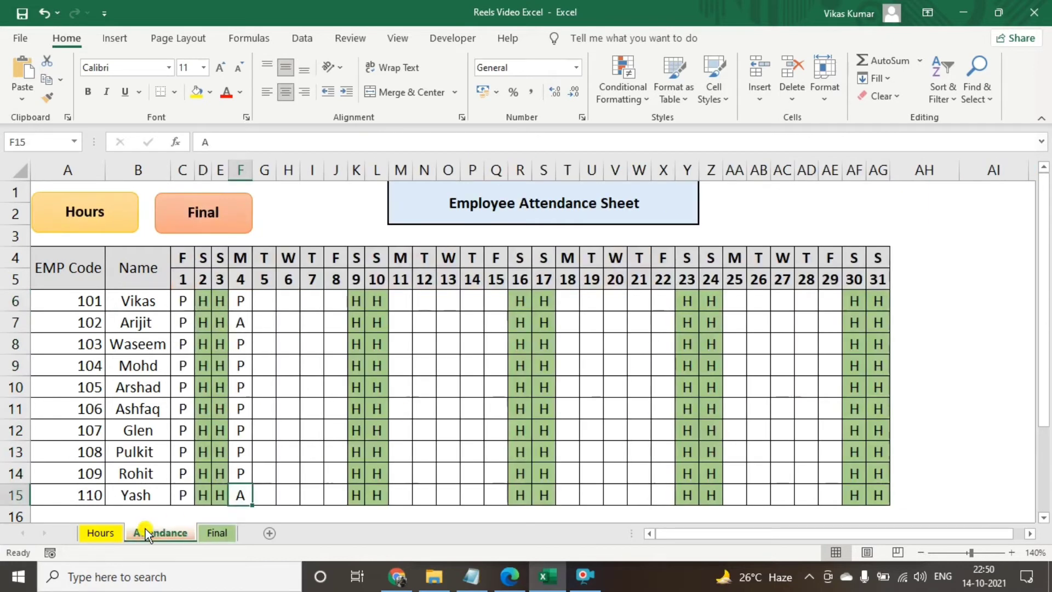
left_click(244, 322)
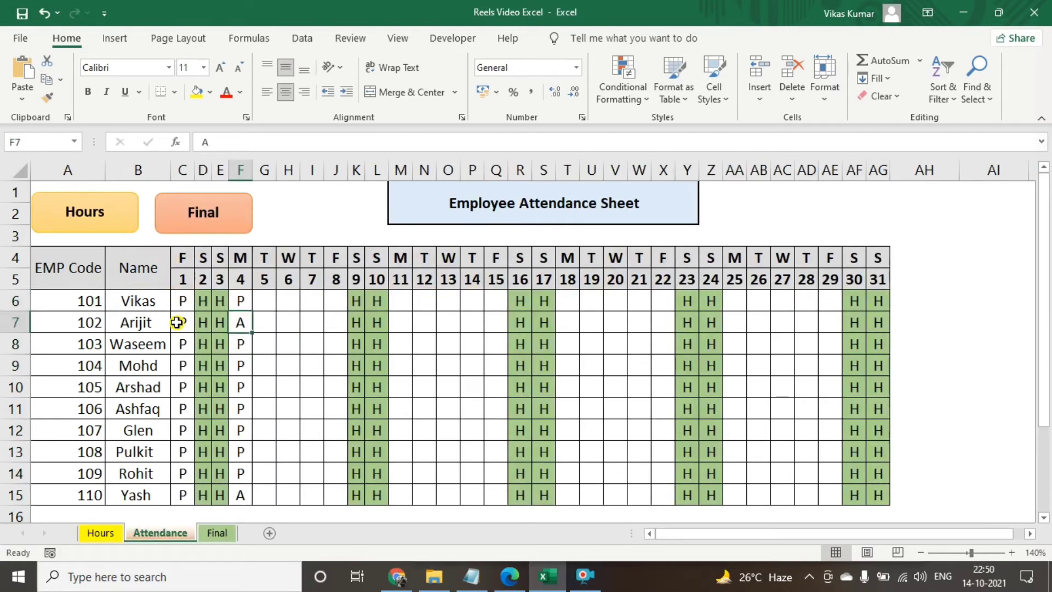
left_click(177, 323)
left_click(243, 324)
left_click(184, 323)
left_click(247, 325)
left_click(226, 533)
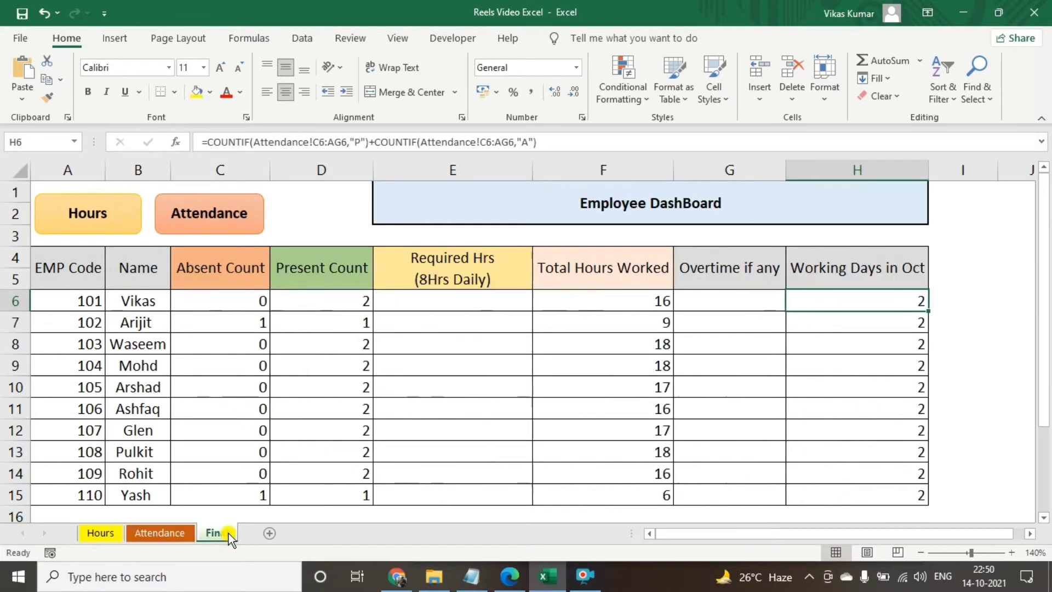
left_click(841, 328)
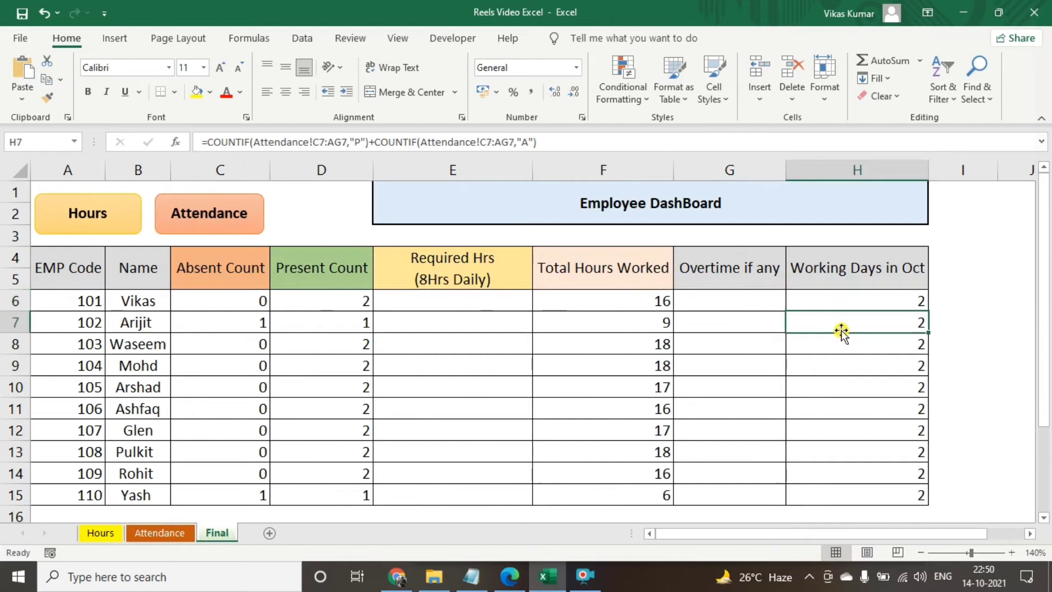
left_click(846, 343)
left_click_drag(840, 303, 852, 491)
Step: Enter =8*H6 in cell E6 to calculate the first employee's required hours from the working days
left_click(450, 295)
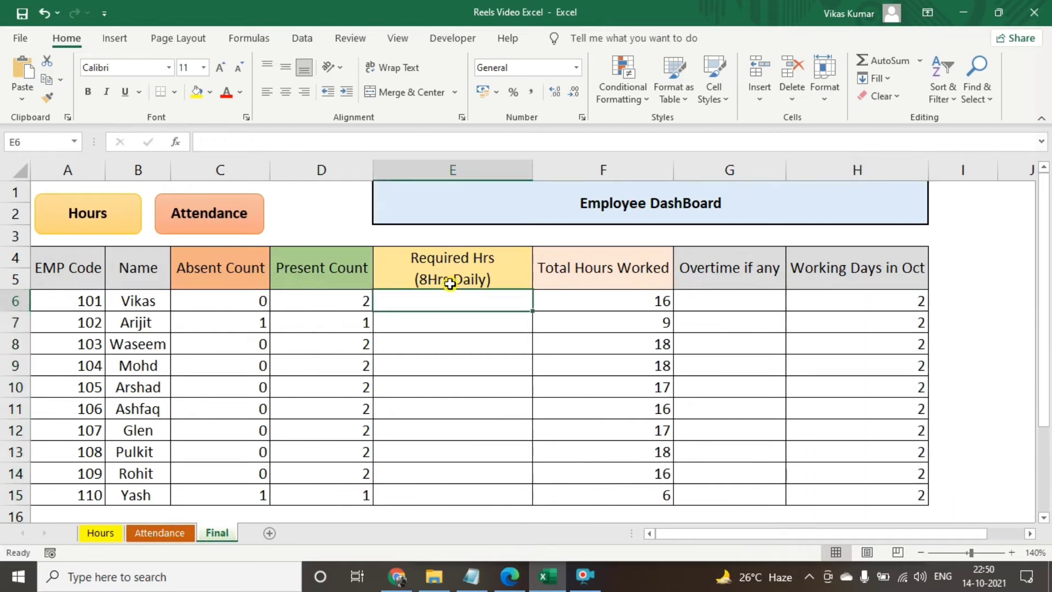
type("=")
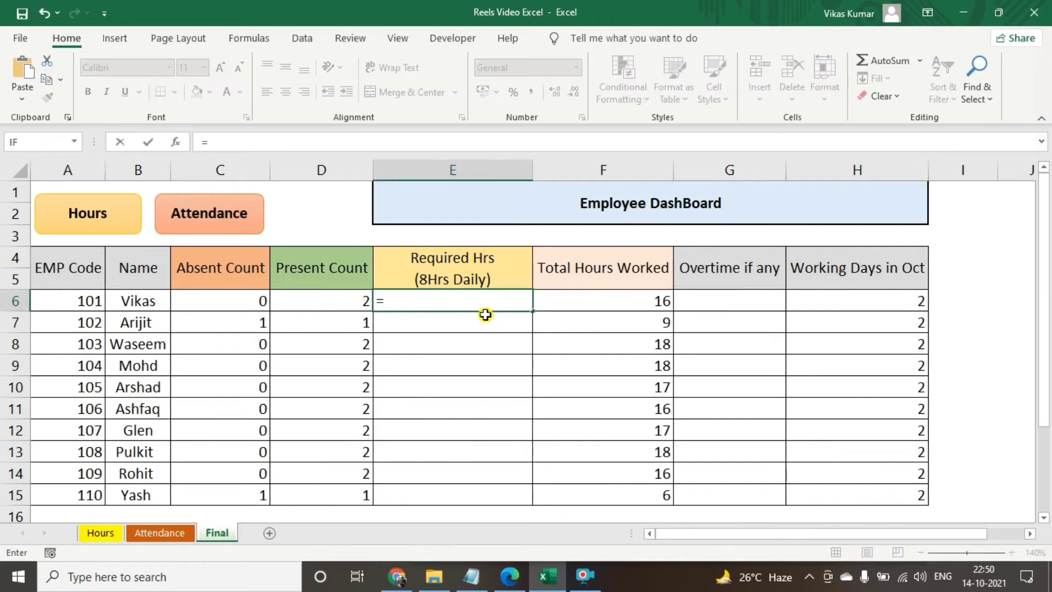
type("8")
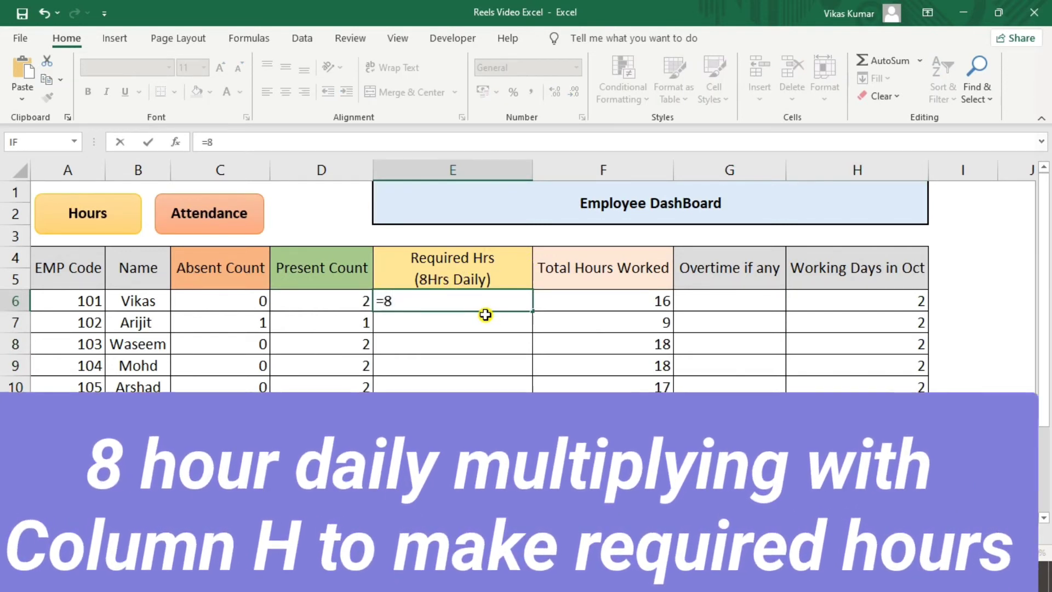
type("*")
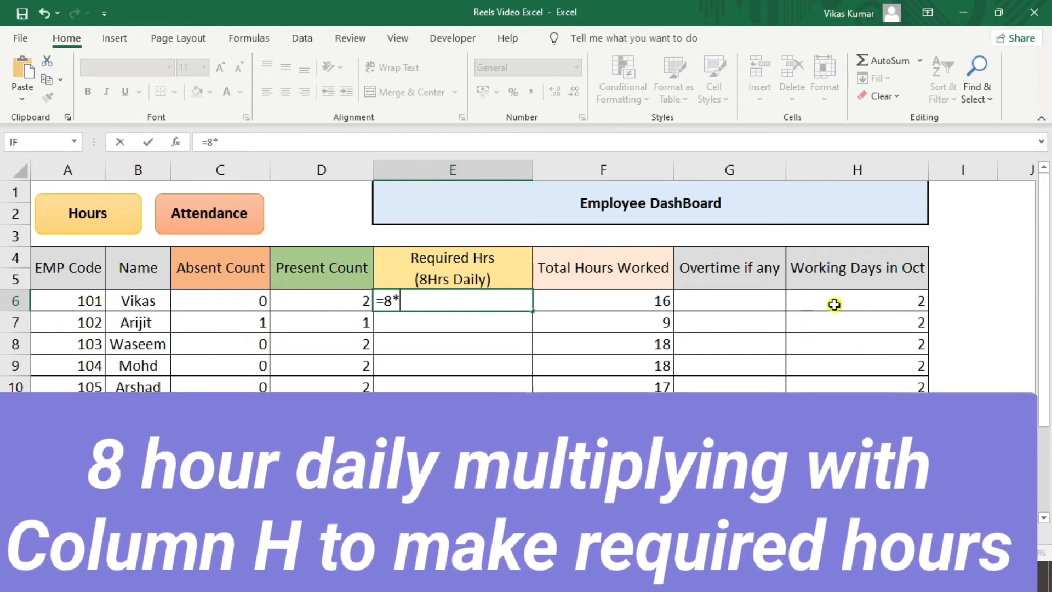
left_click(834, 304)
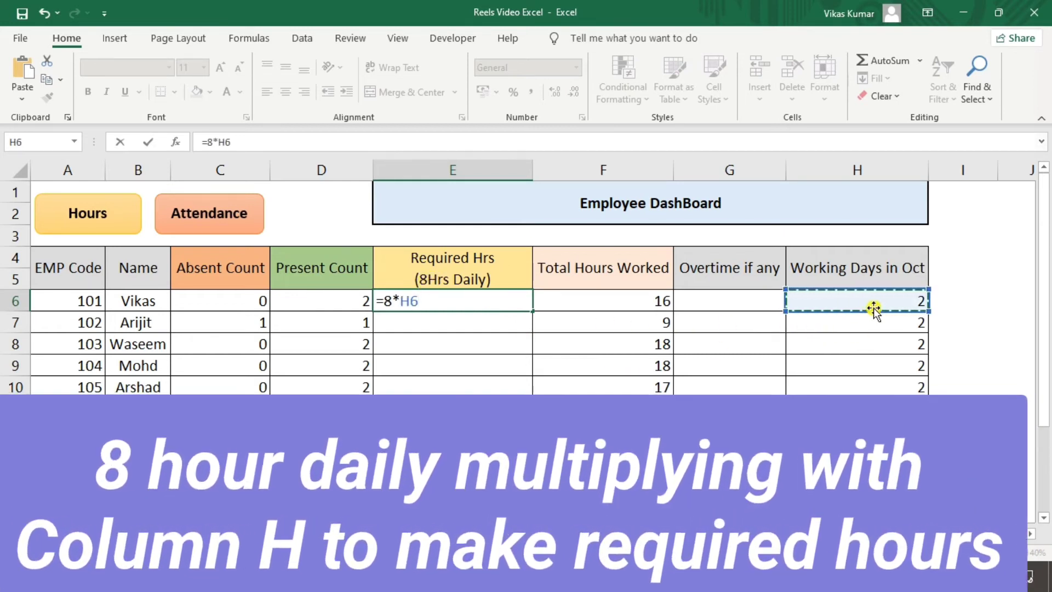
key("Return")
Step: Fill the Required Hrs formula from E6 down through E15 and select the first employee's Total Hours Worked cell
left_click(525, 301)
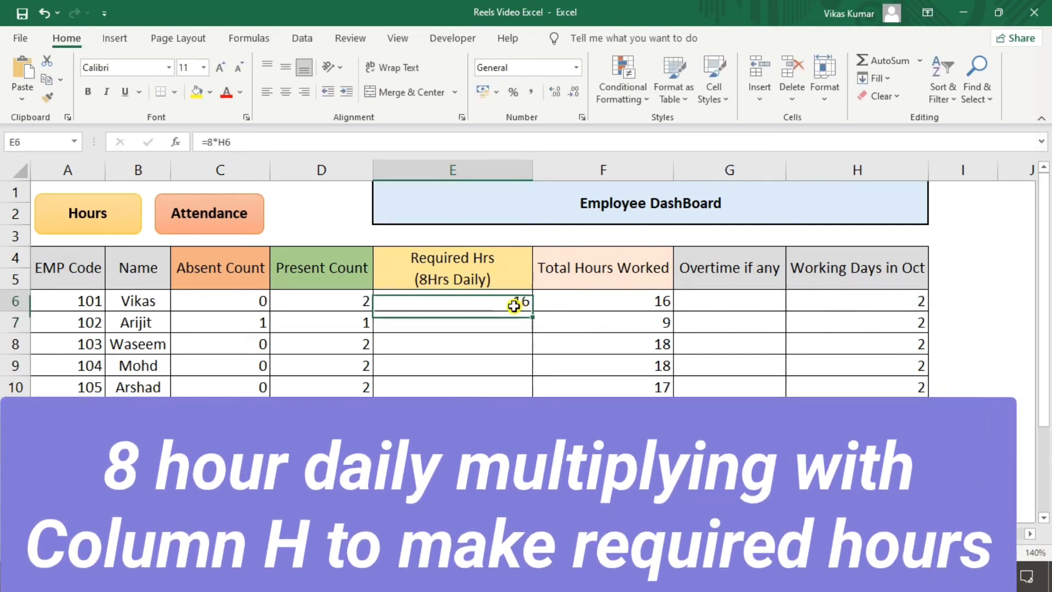
left_click_drag(533, 310, 533, 504)
left_click(610, 295)
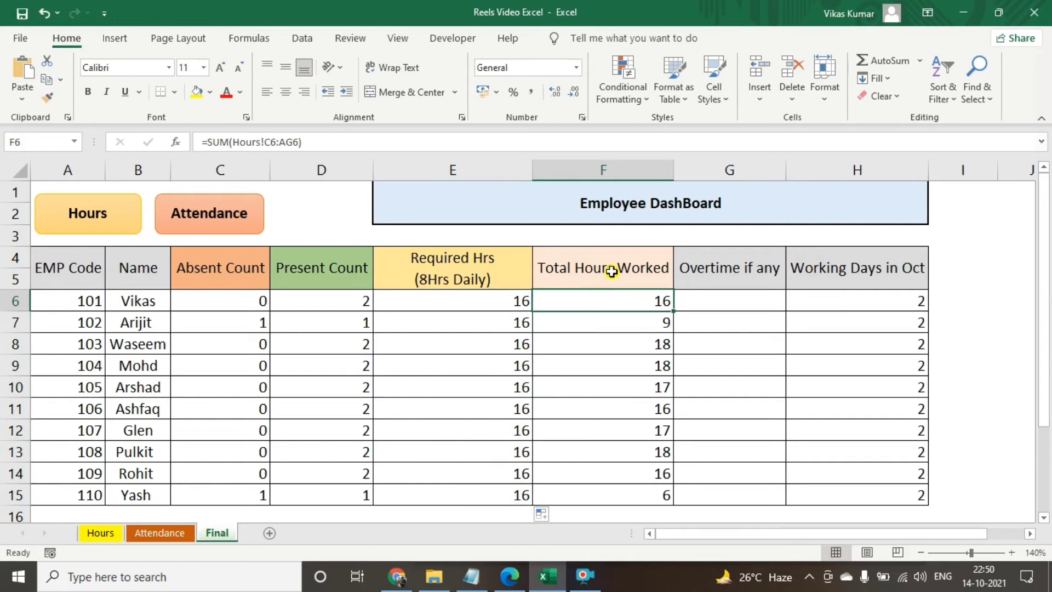
left_click(170, 303)
left_click(576, 310)
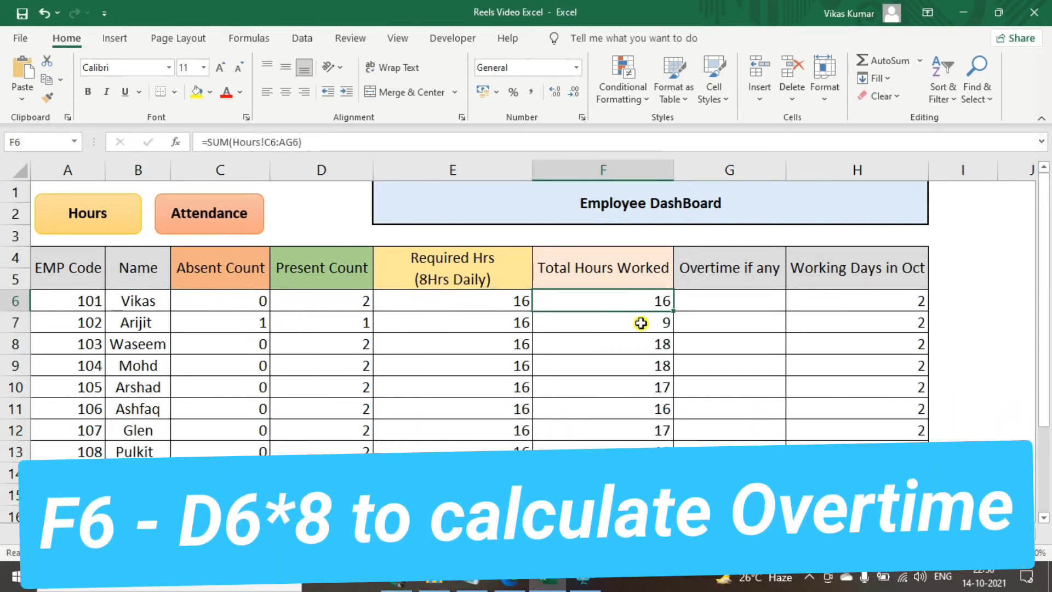
Step: Enter =F6-D6*8 in cell G6 to calculate the first employee's overtime from hours worked and days present
left_click(641, 326)
left_click(728, 294)
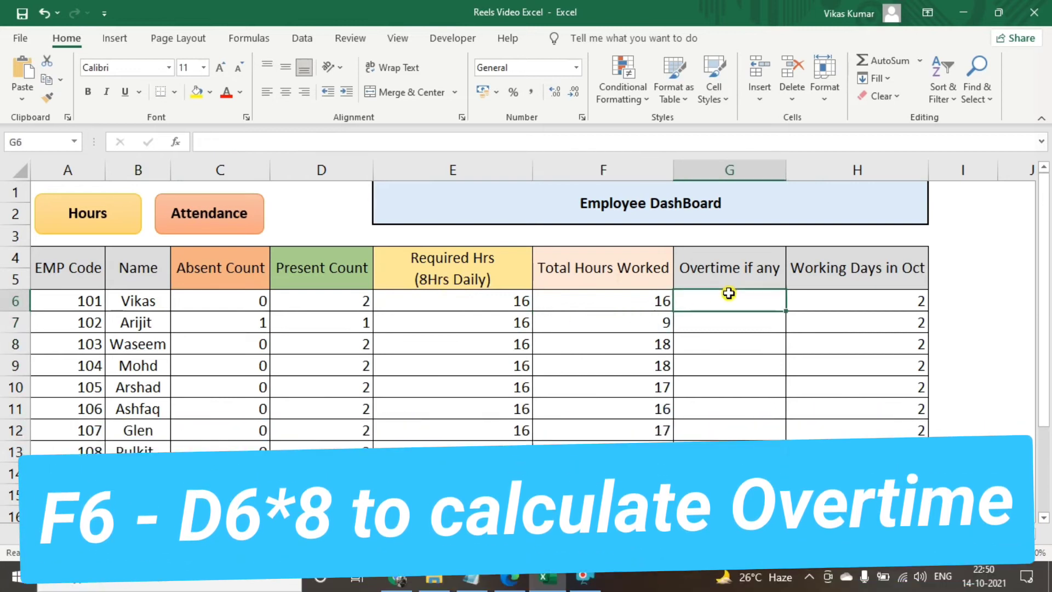
type("=")
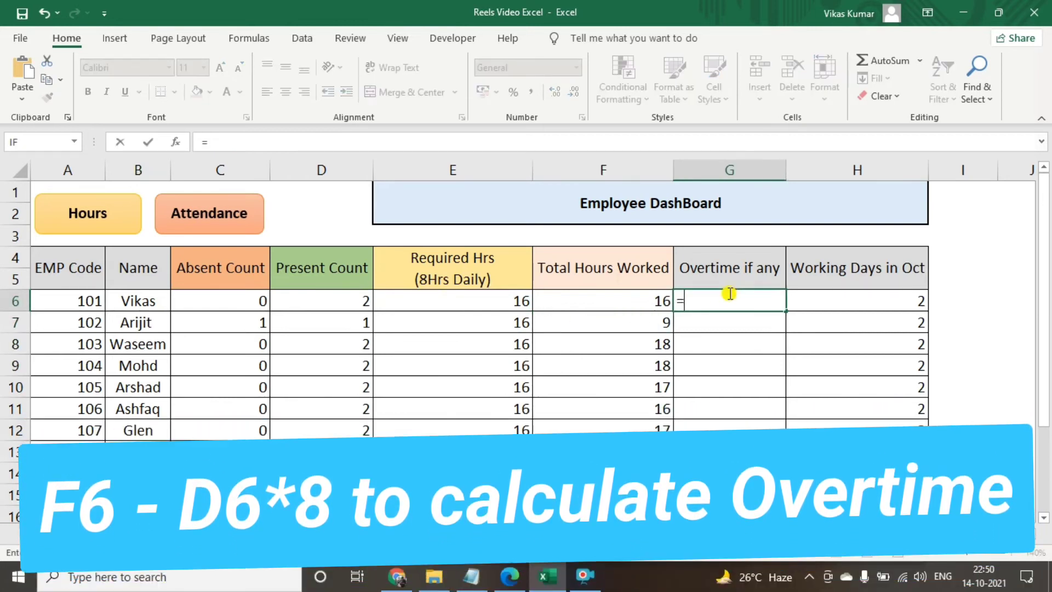
left_click(640, 300)
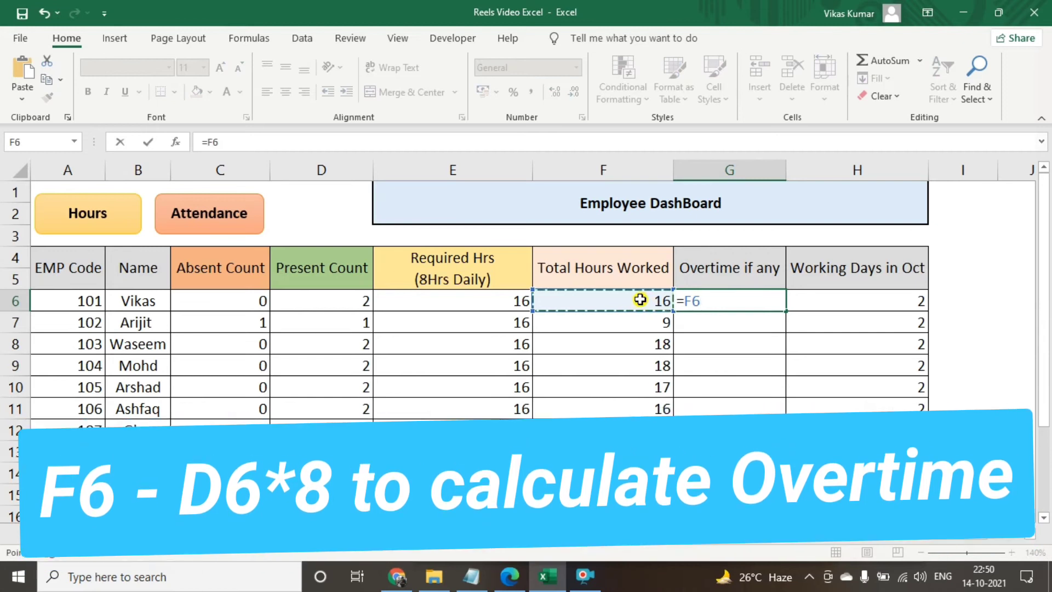
type("-")
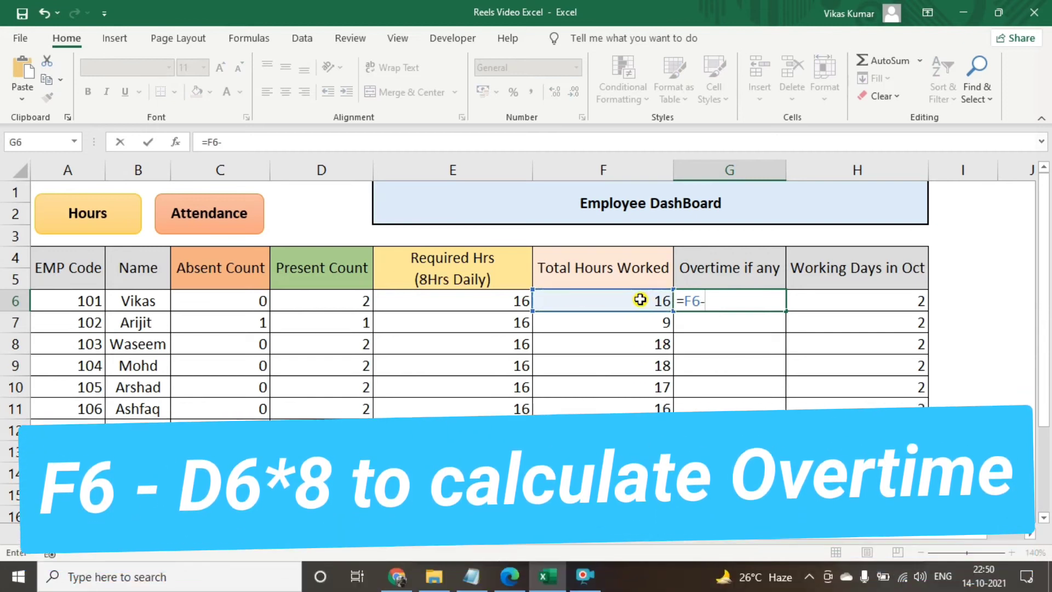
left_click(355, 302)
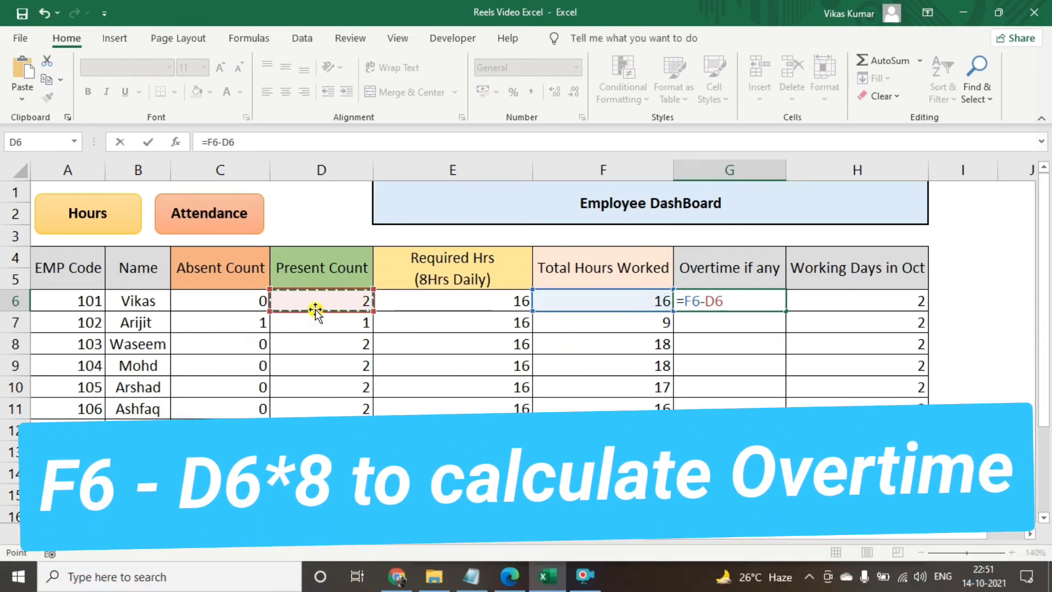
type("*8")
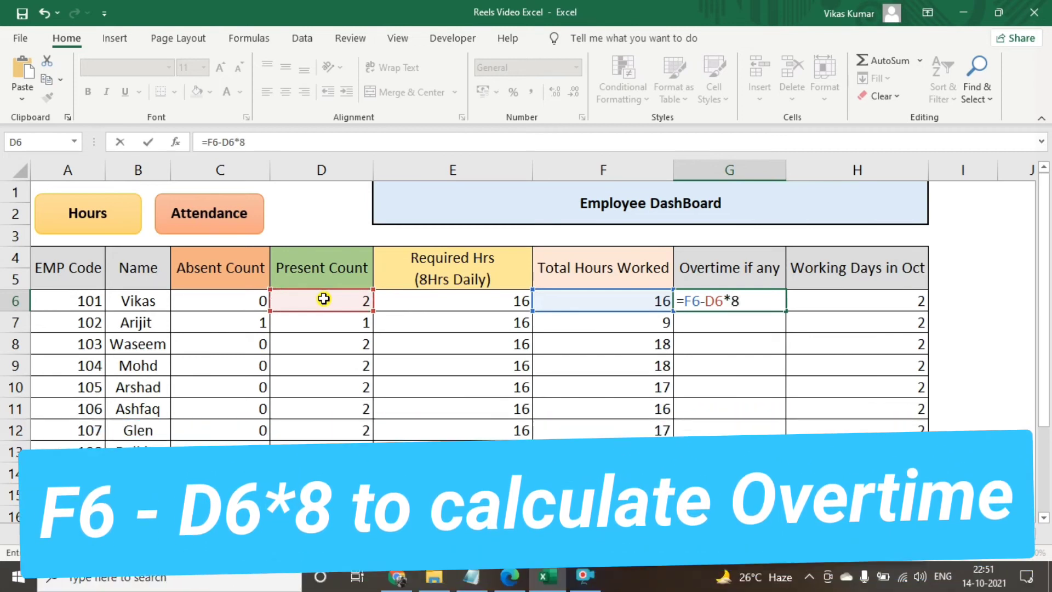
key("Return")
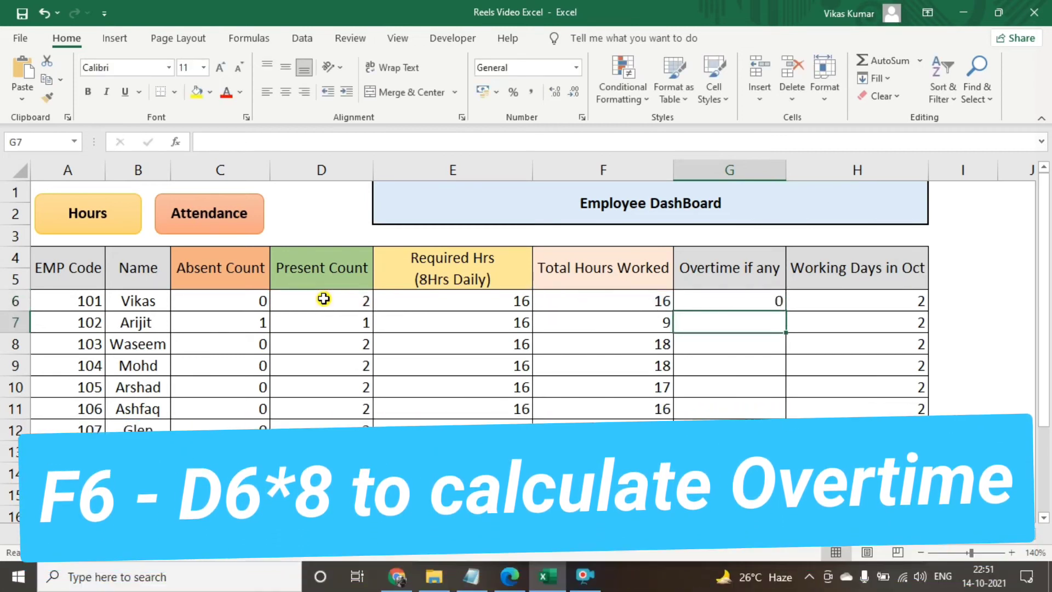
Step: Fill the Overtime if any formula from G6 down through G15
left_click(707, 300)
left_click_drag(766, 300, 759, 509)
key("ctrl+d")
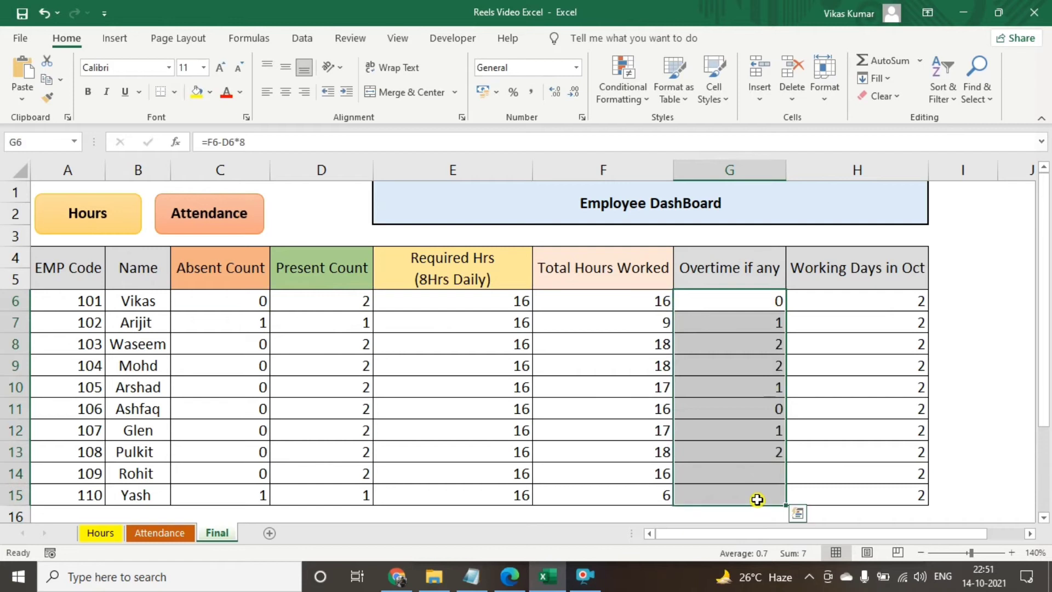
Step: Examine each employee's overtime value in G6:G15 for zero, positive and negative results
left_click(716, 344)
left_click(658, 301)
left_click(712, 300)
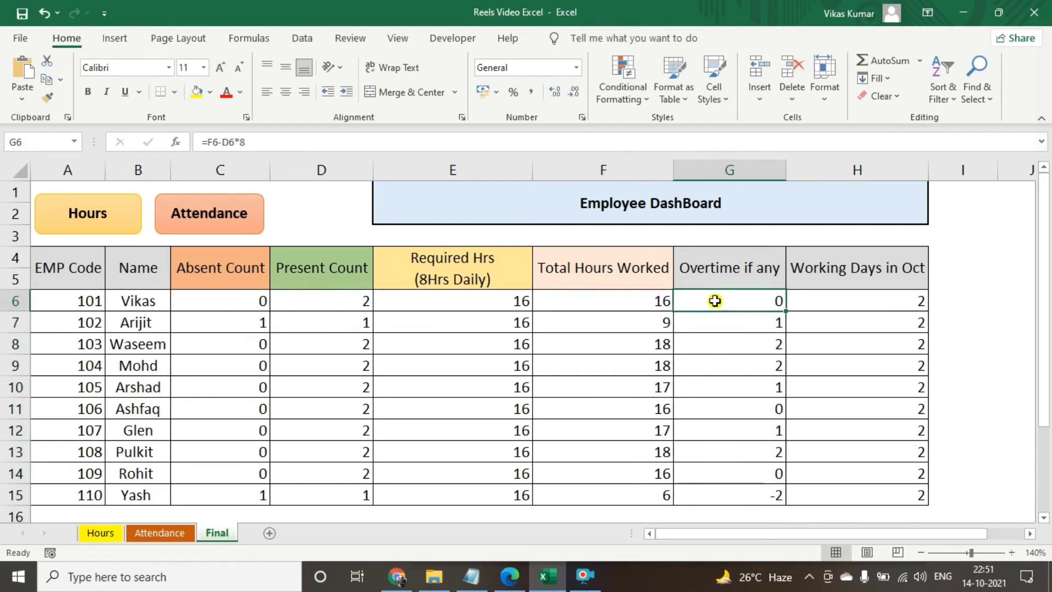
left_click(748, 323)
left_click(746, 344)
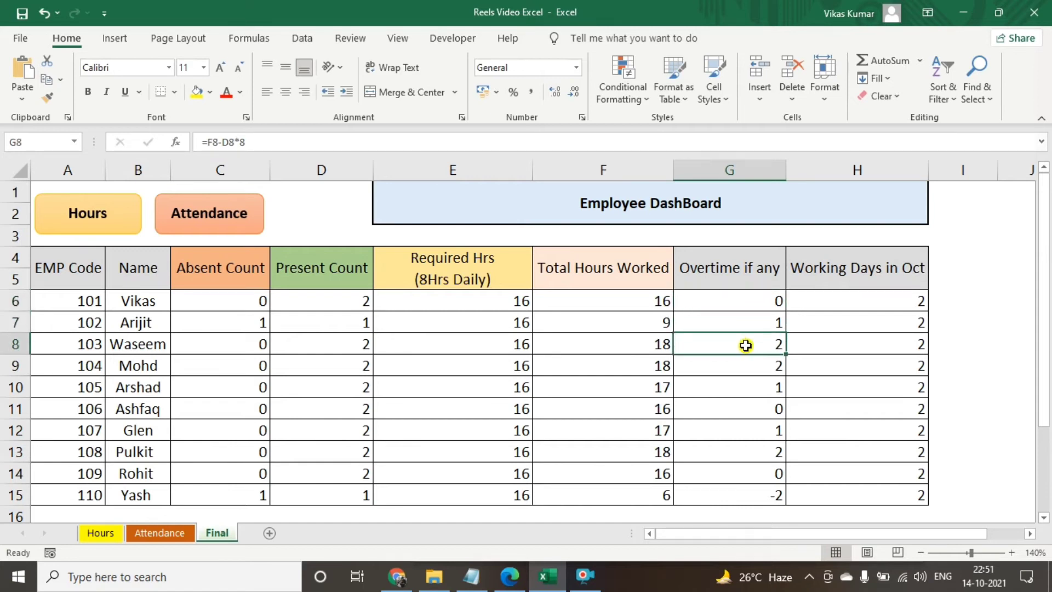
left_click(744, 367)
left_click(737, 385)
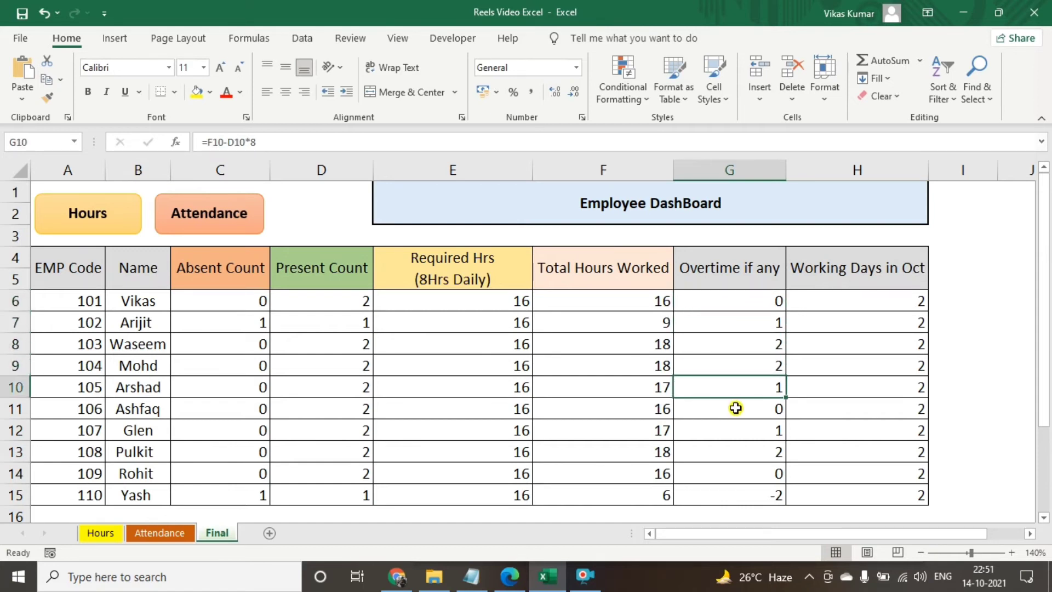
left_click(737, 425)
left_click(732, 410)
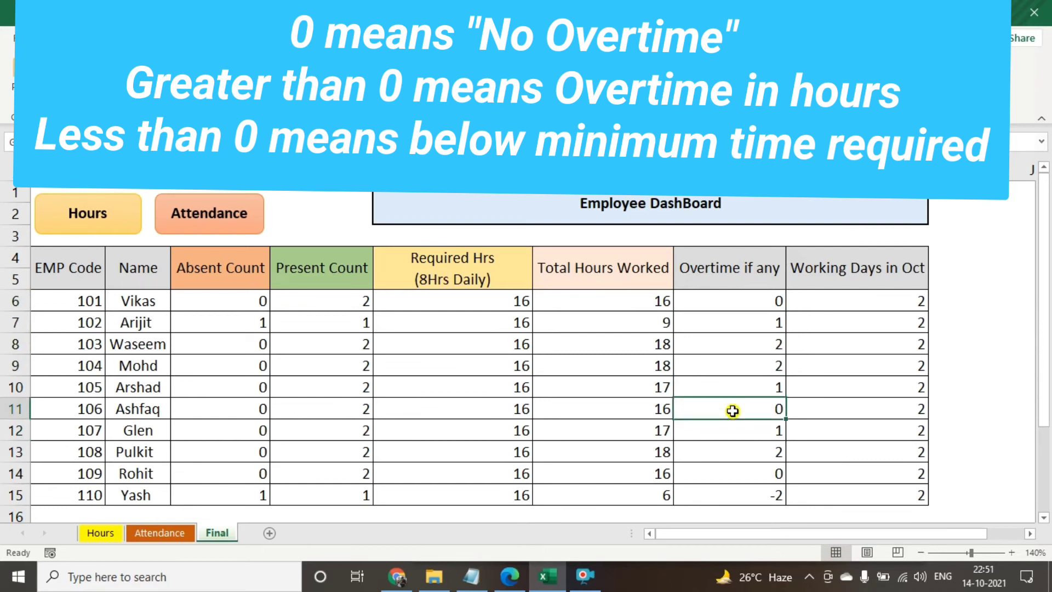
left_click(733, 432)
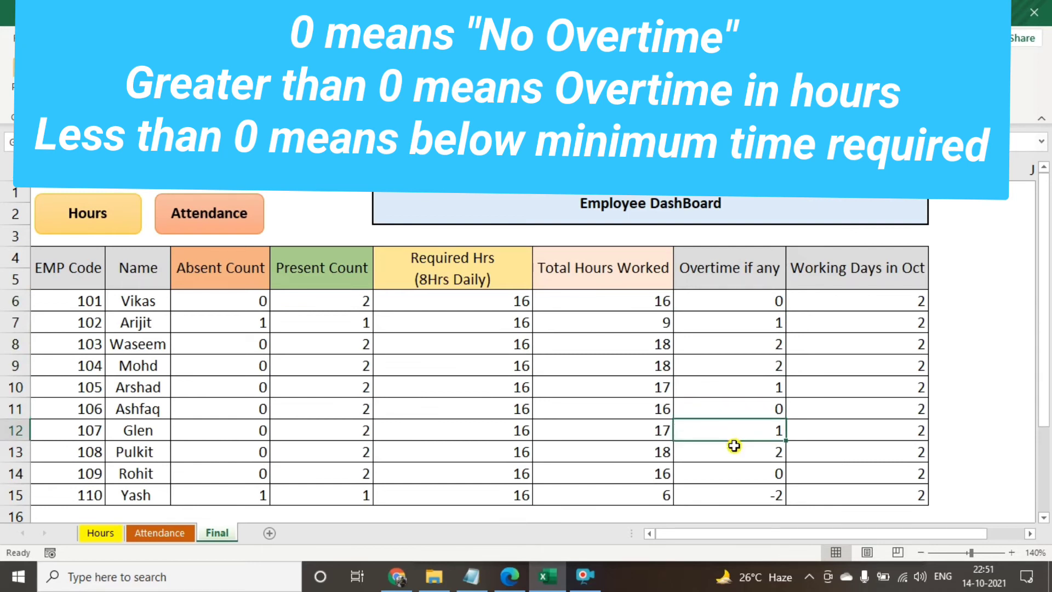
left_click(734, 445)
left_click(734, 488)
left_click(730, 473)
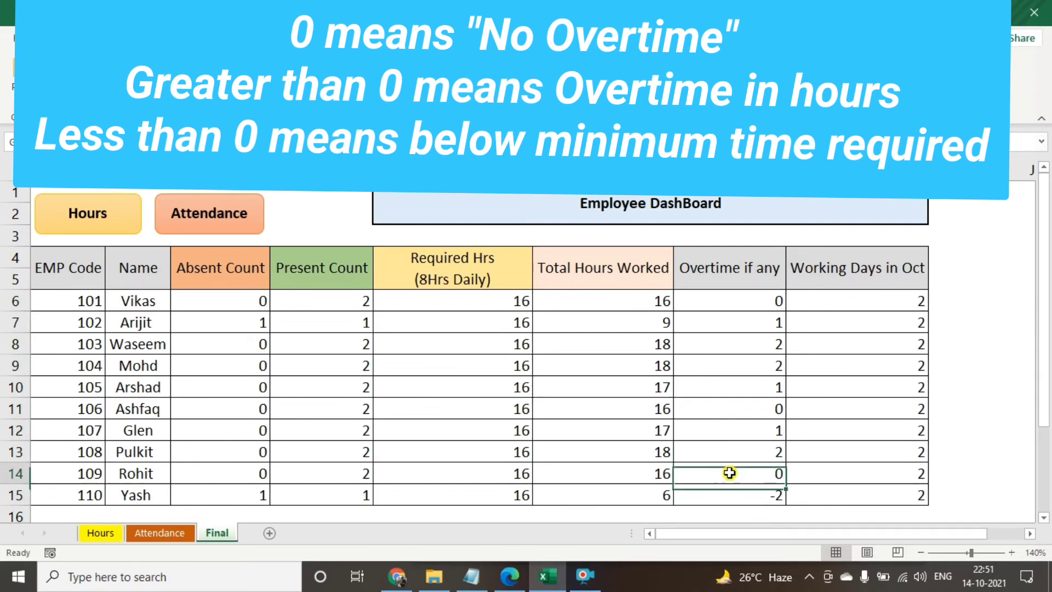
left_click(727, 495)
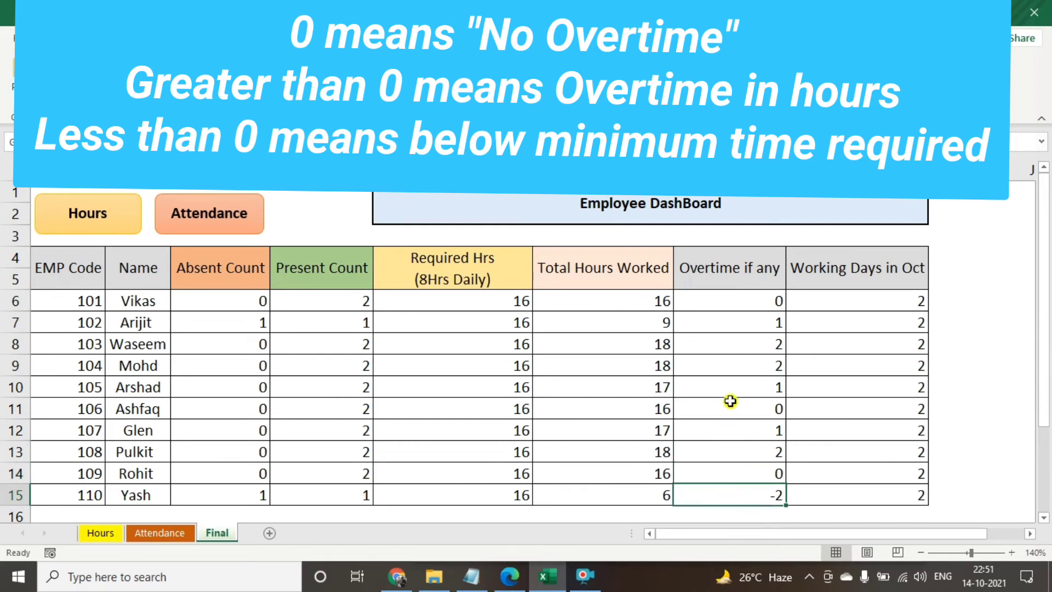
Step: Set employee 102's hours for day 1 to 11 on the Hours sheet and check their overtime on the Final sheet
left_click(707, 329)
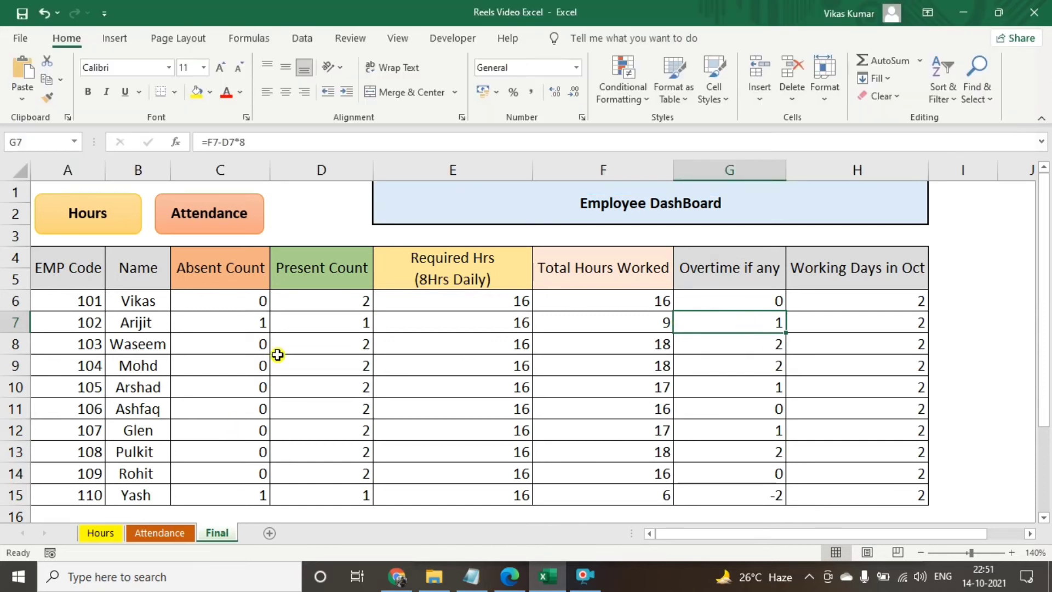
left_click(103, 213)
left_click(187, 323)
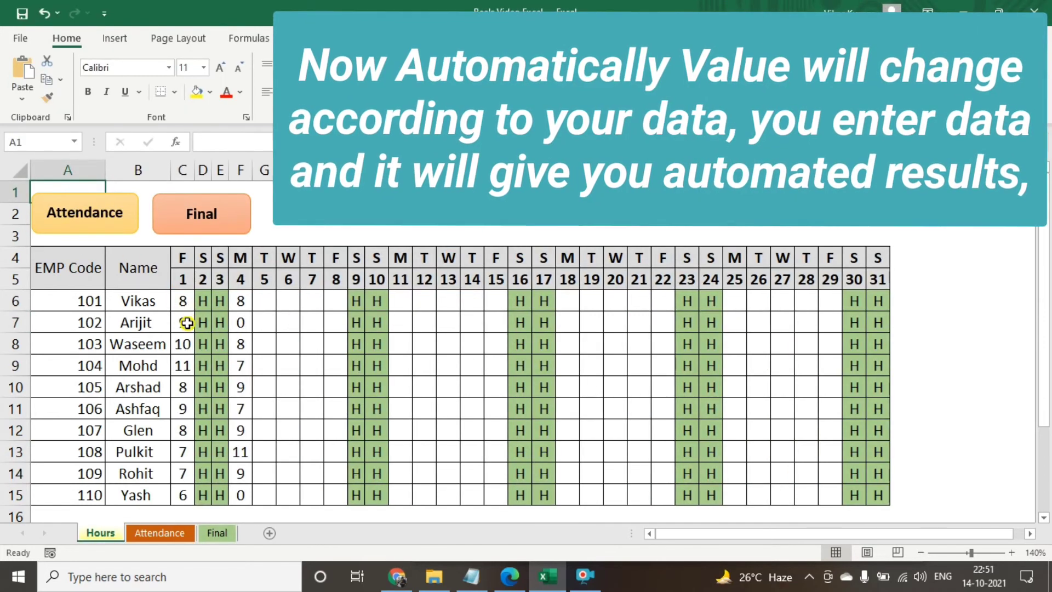
type("11")
key("Return")
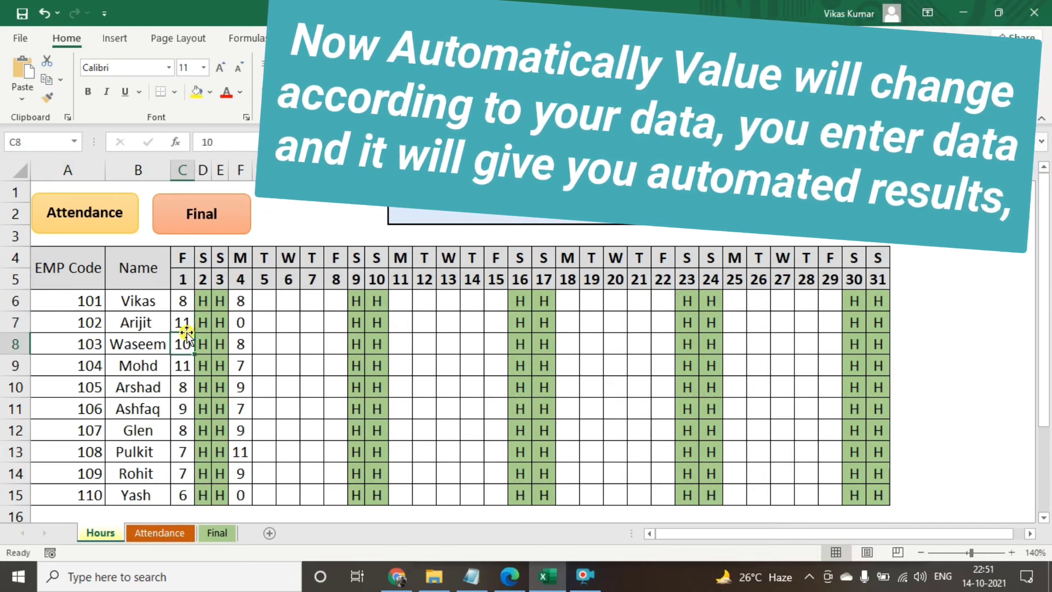
left_click(167, 215)
left_click(755, 325)
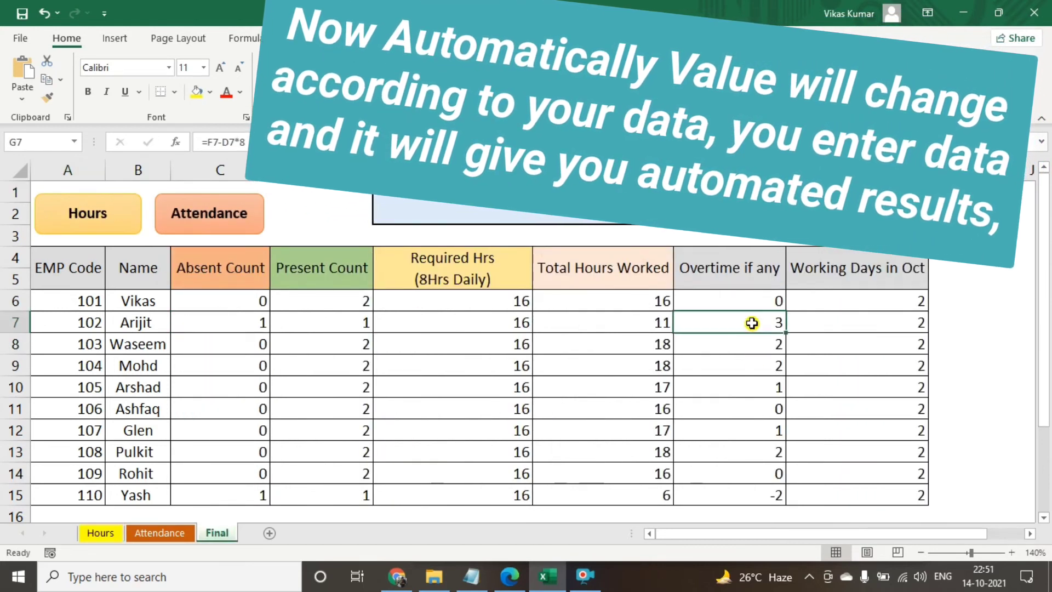
Step: Set employee 103's hours for day 1 to 16 on the Hours sheet and check the Final sheet's results
left_click(12, 345)
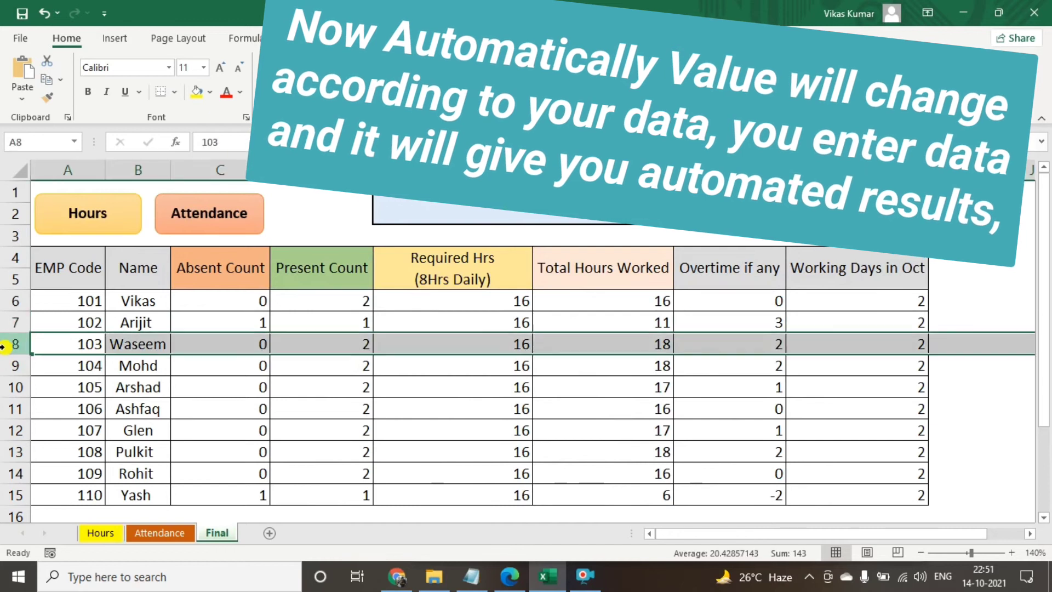
left_click(745, 344)
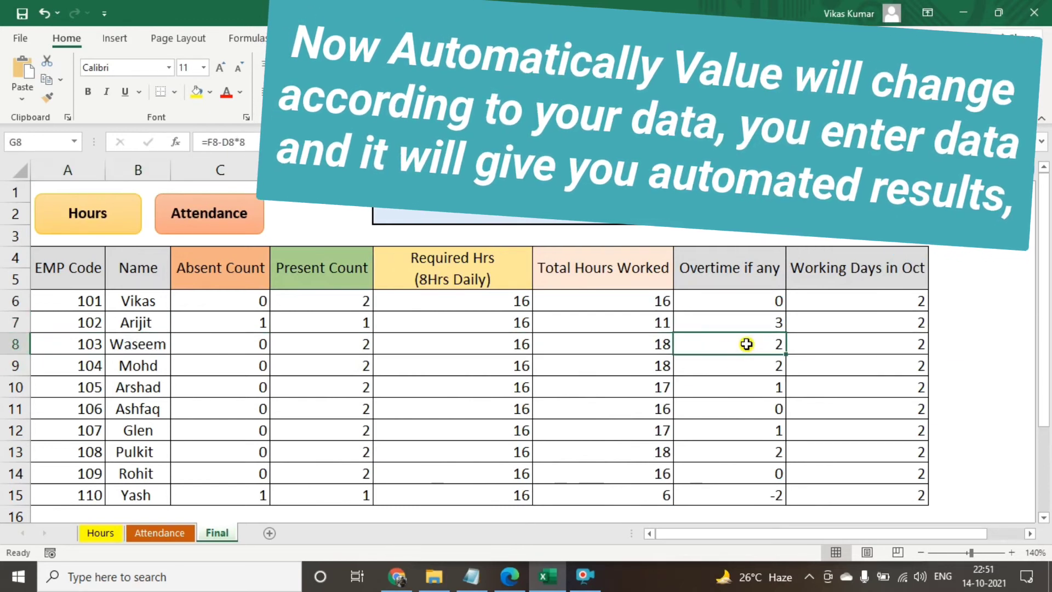
left_click(91, 222)
left_click(187, 345)
type("16")
left_click(262, 344)
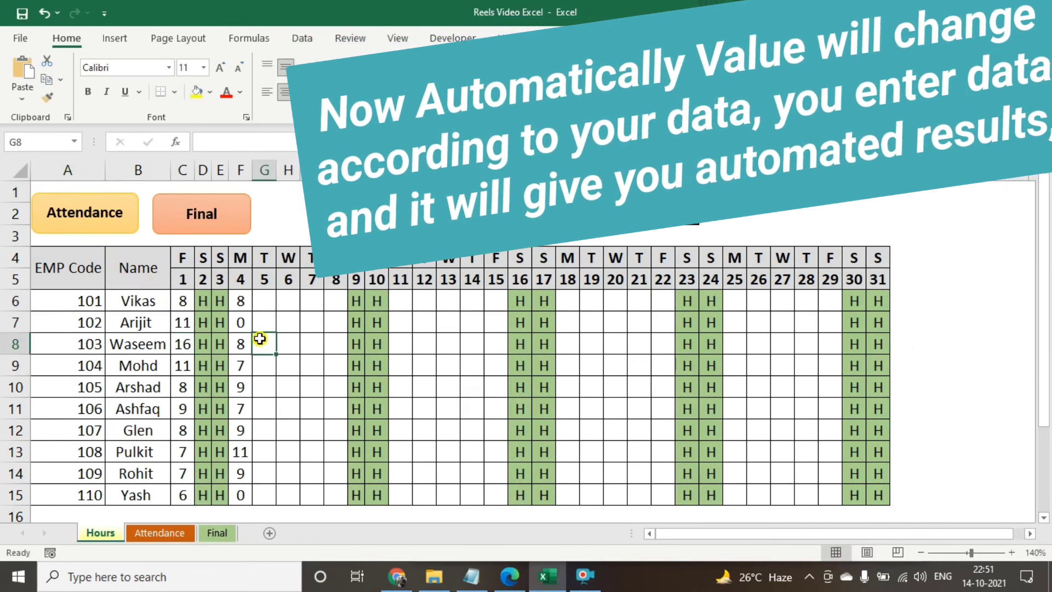
left_click(204, 215)
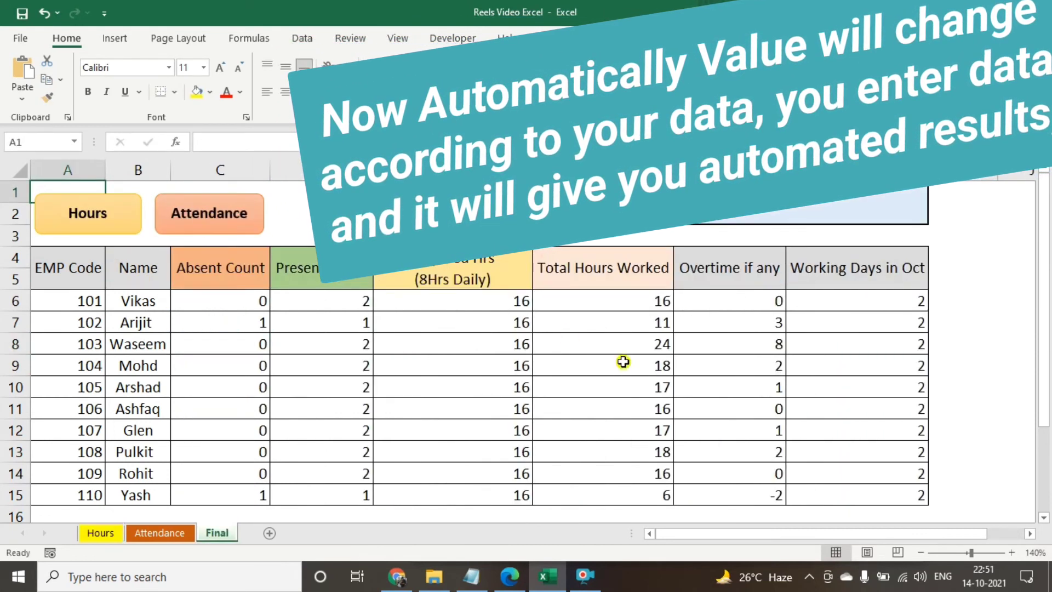
left_click(733, 346)
left_click_drag(236, 306, 833, 493)
left_click(240, 438)
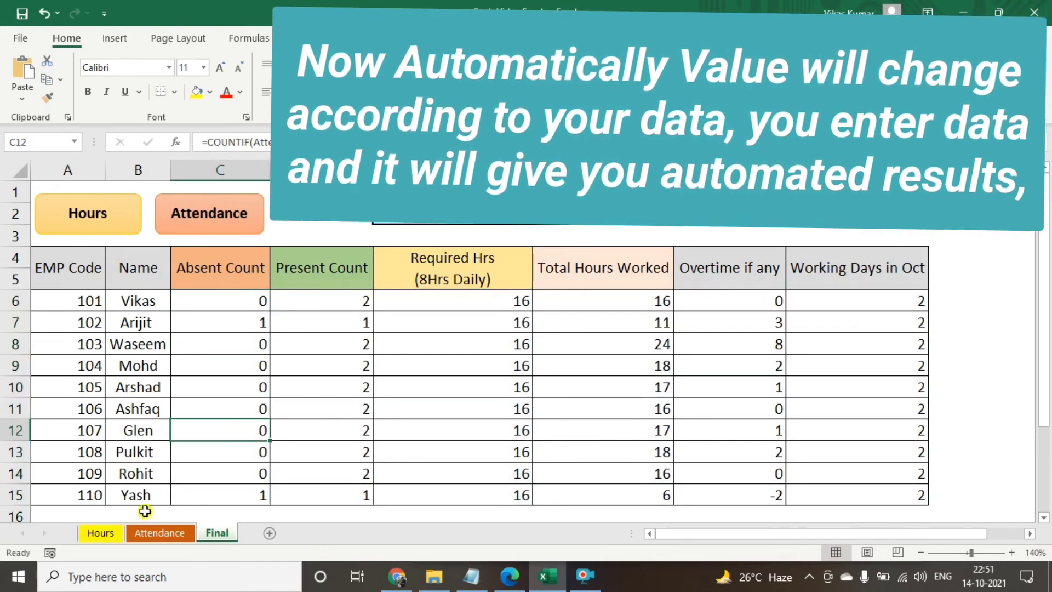
Step: Copy all employees' day 1 hours (C6:C15) on the Hours sheet into the day 5 column starting at G6
left_click(105, 533)
left_click(184, 302)
left_click_drag(185, 302, 182, 494)
key("ctrl+c")
left_click(264, 299)
key("ctrl+v")
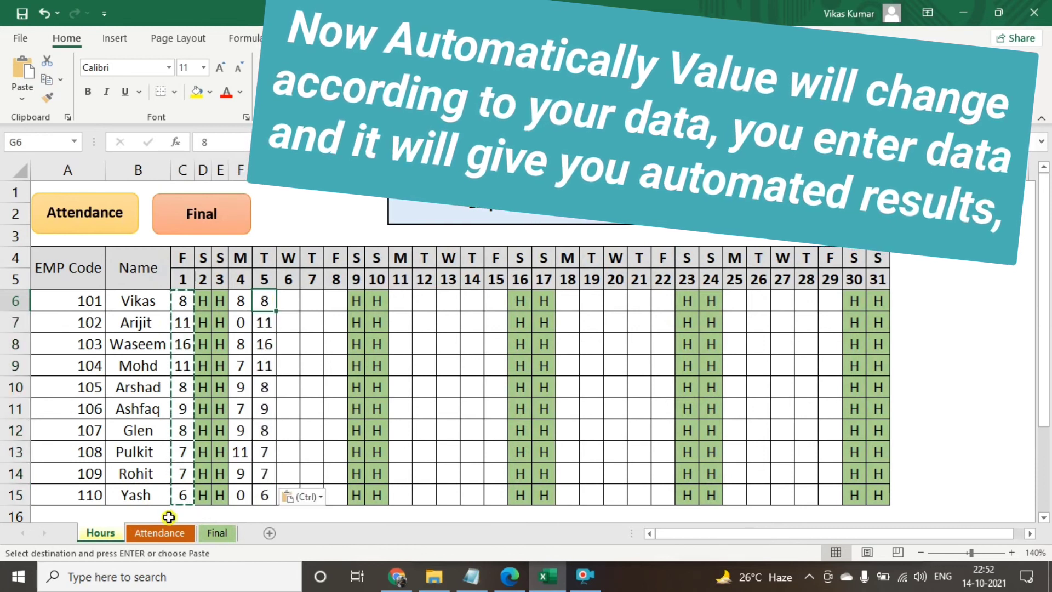
Step: Copy all employees' day 1 attendance entries (C6:C15) on the Attendance sheet into the day 5 column starting at G6
left_click(162, 533)
left_click_drag(182, 303, 184, 495)
key("ctrl+c")
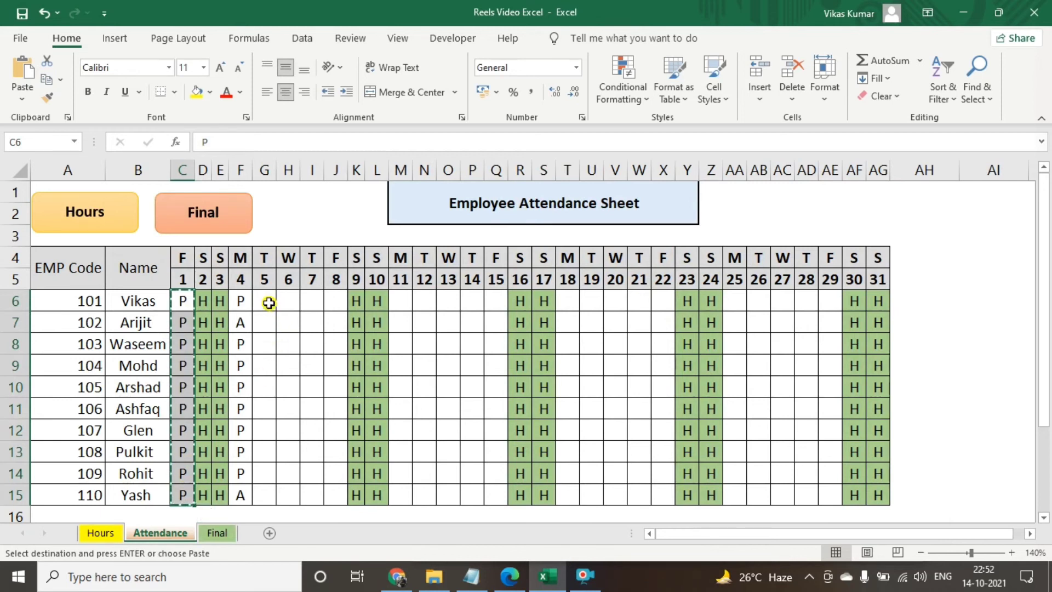
left_click(269, 302)
key("ctrl+v")
key("ctrl")
key("Escape")
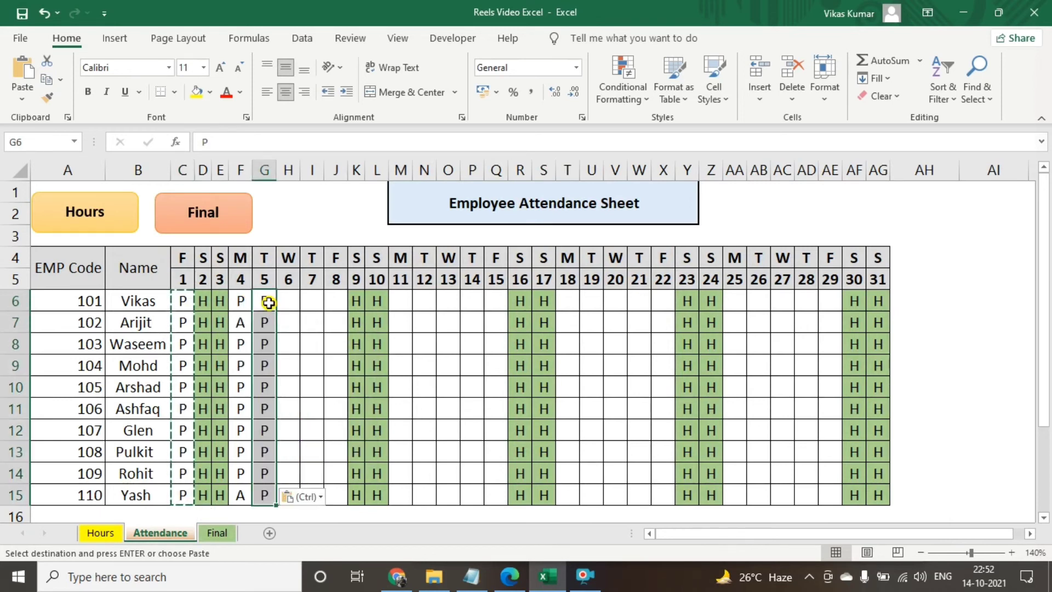
left_click(267, 300)
Step: Check the working days, overtime, required hours, present and absent counts on the Final sheet
left_click(218, 222)
left_click_drag(920, 300, 910, 498)
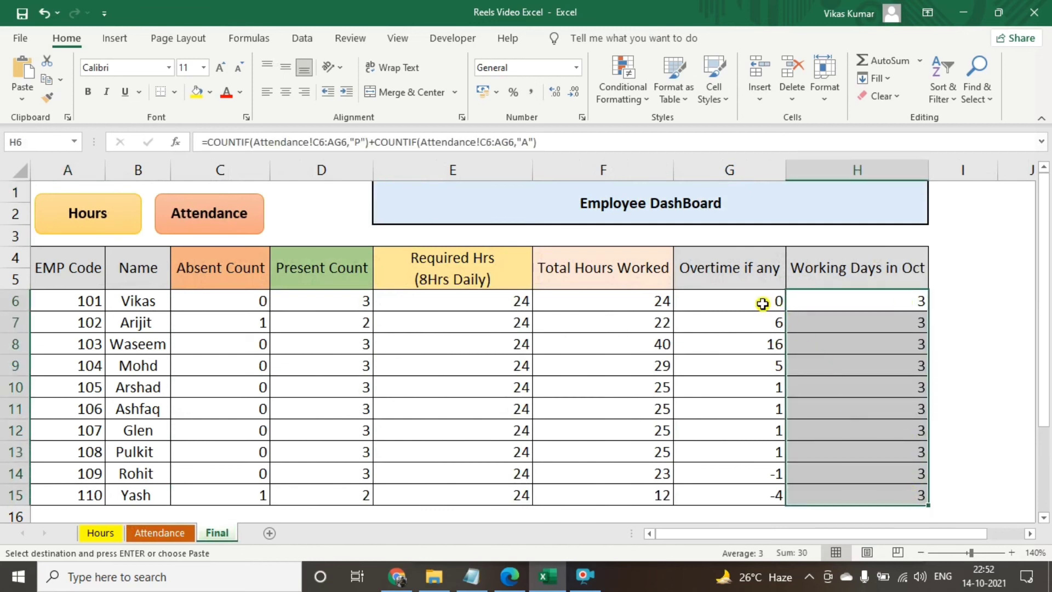
left_click_drag(763, 303, 759, 493)
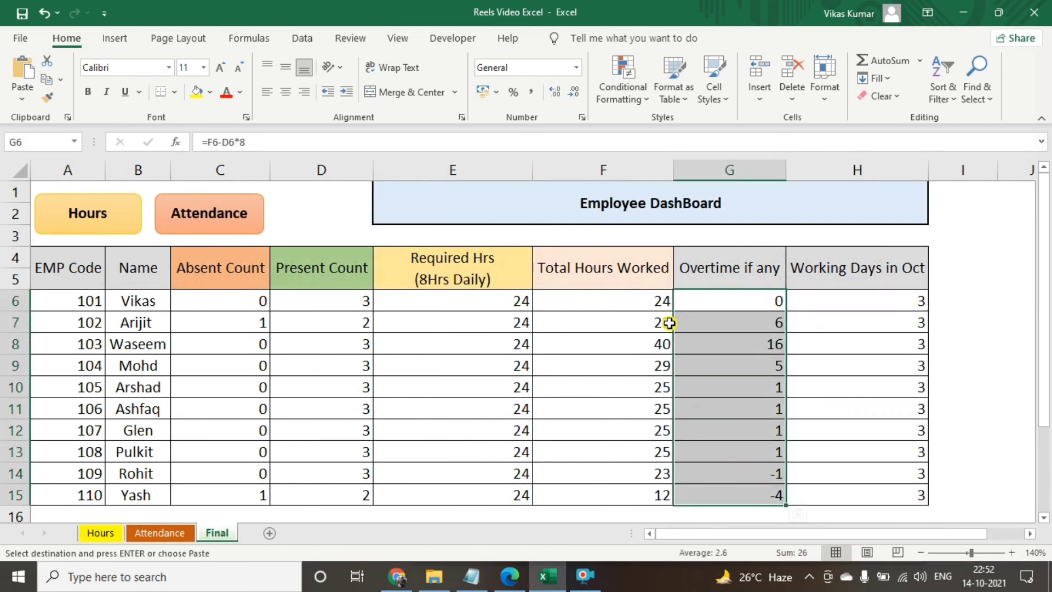
left_click_drag(505, 300, 507, 494)
left_click_drag(346, 296, 347, 490)
left_click_drag(246, 298, 271, 494)
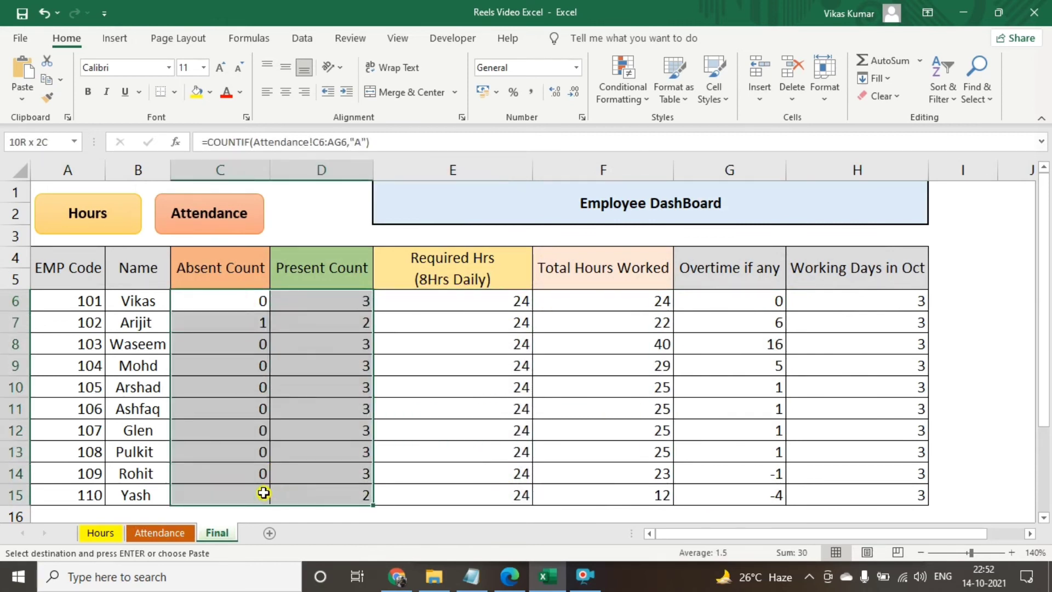
left_click(356, 318)
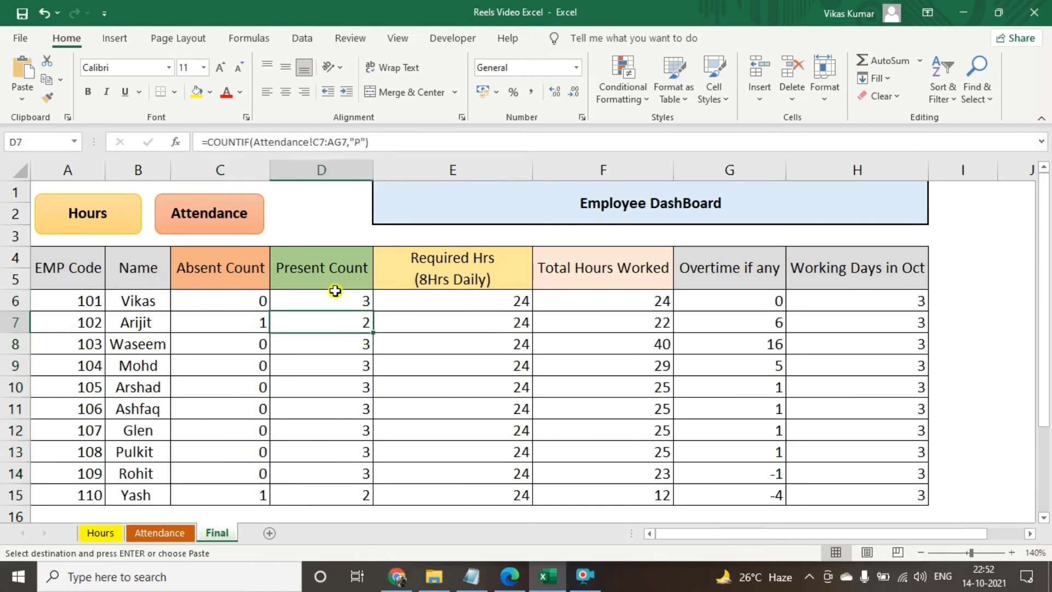
Step: Test the sheet navigation shapes by going through the Attendance and Hours sheets and back to Final
left_click(235, 211)
left_click(117, 213)
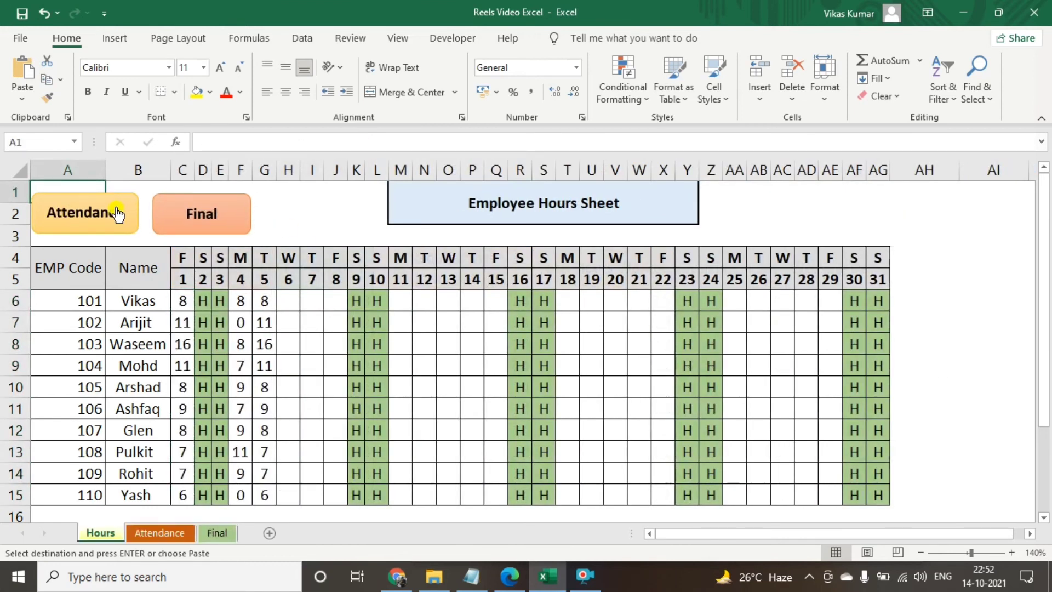
left_click(106, 220)
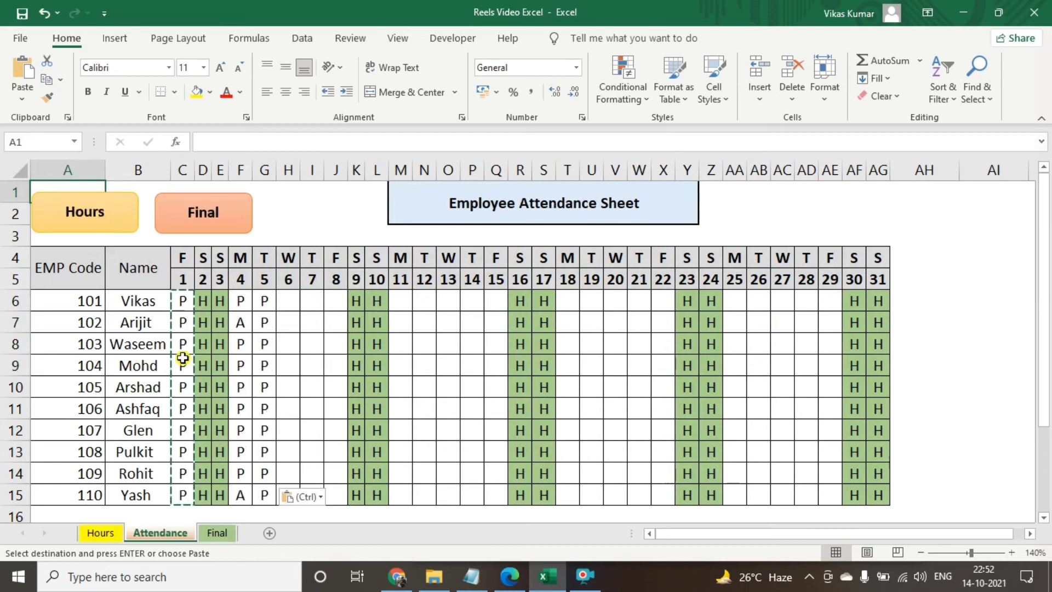
left_click(217, 221)
Step: On the Final sheet, draw a rounded rectangle about 1.04 cm high and 1.81 cm wide beside the Attendance shape and label it Hours
left_click(113, 38)
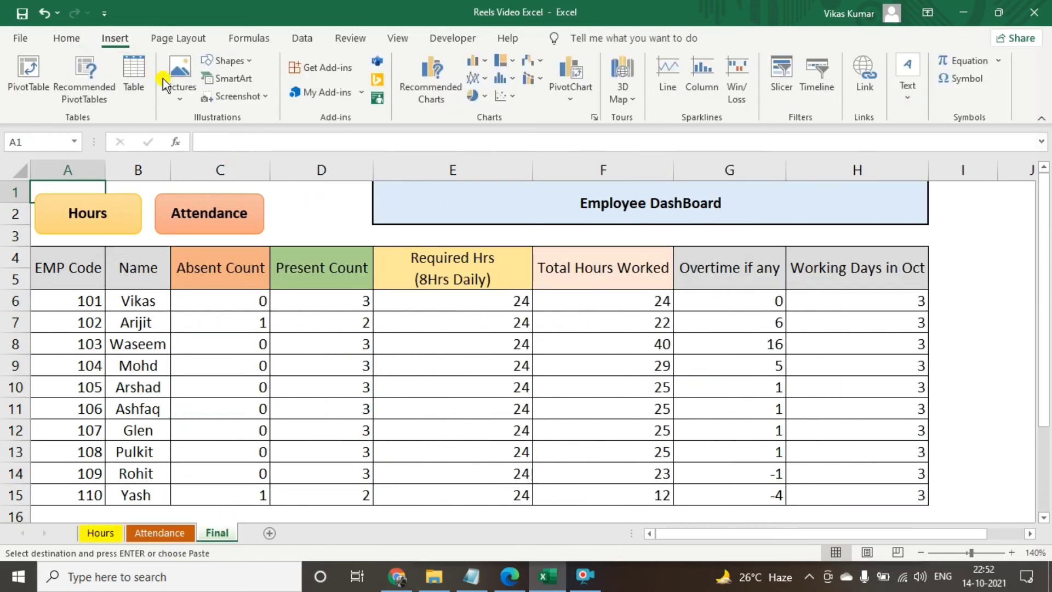
left_click(224, 61)
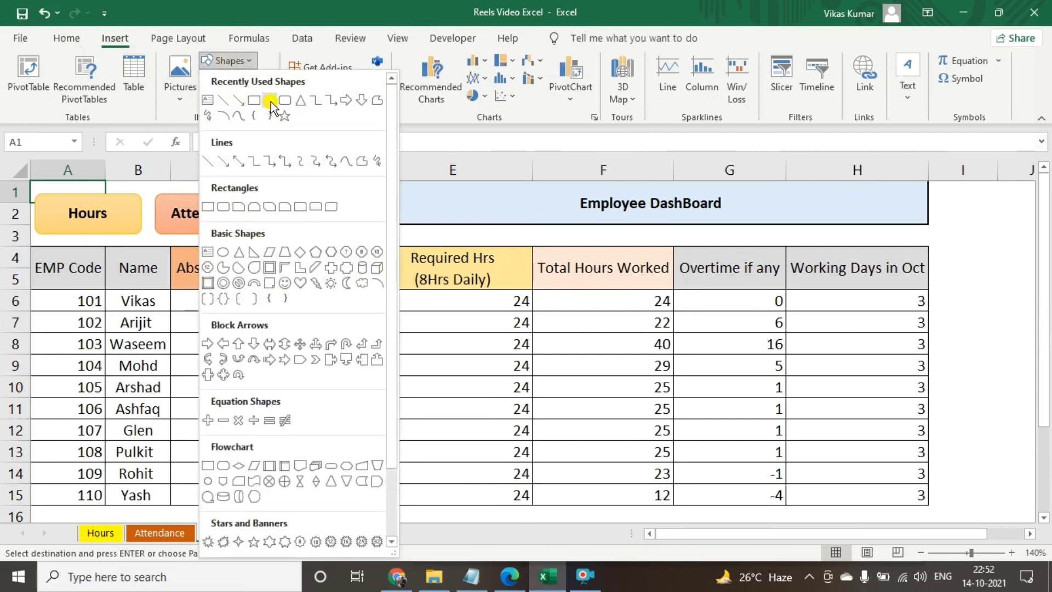
left_click(271, 101)
mouse_move(281, 189)
left_mouse_down()
mouse_move(355, 219)
mouse_move(357, 234)
left_mouse_up()
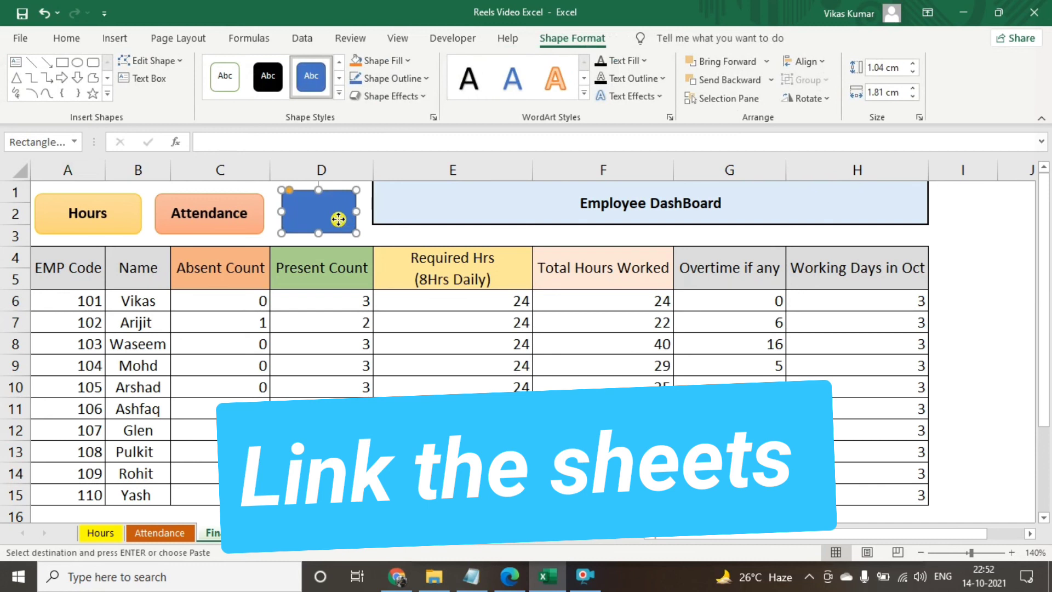
right_click(338, 219)
left_click(367, 298)
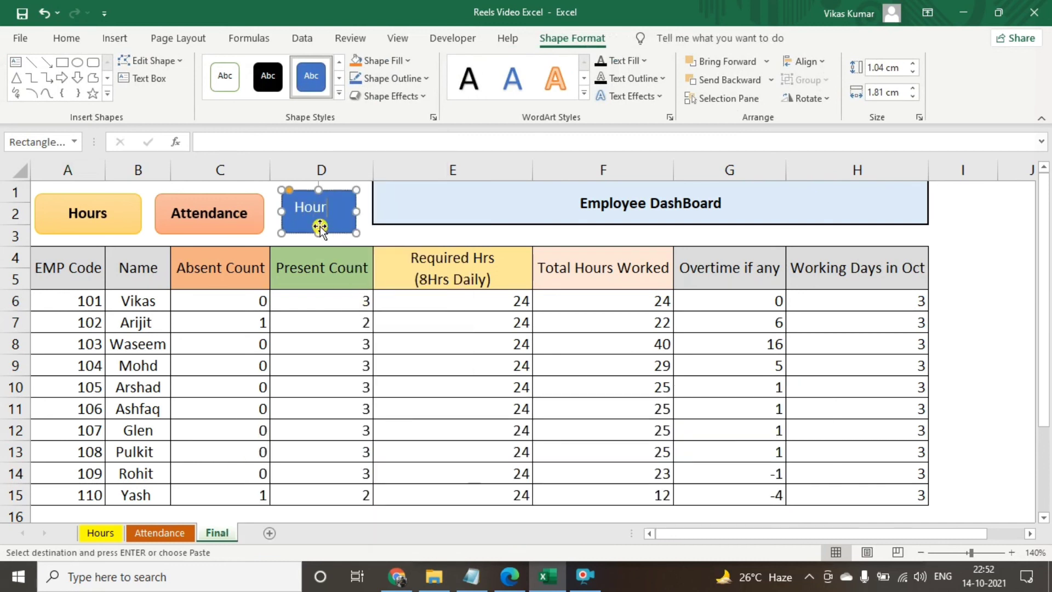
left_click(363, 236)
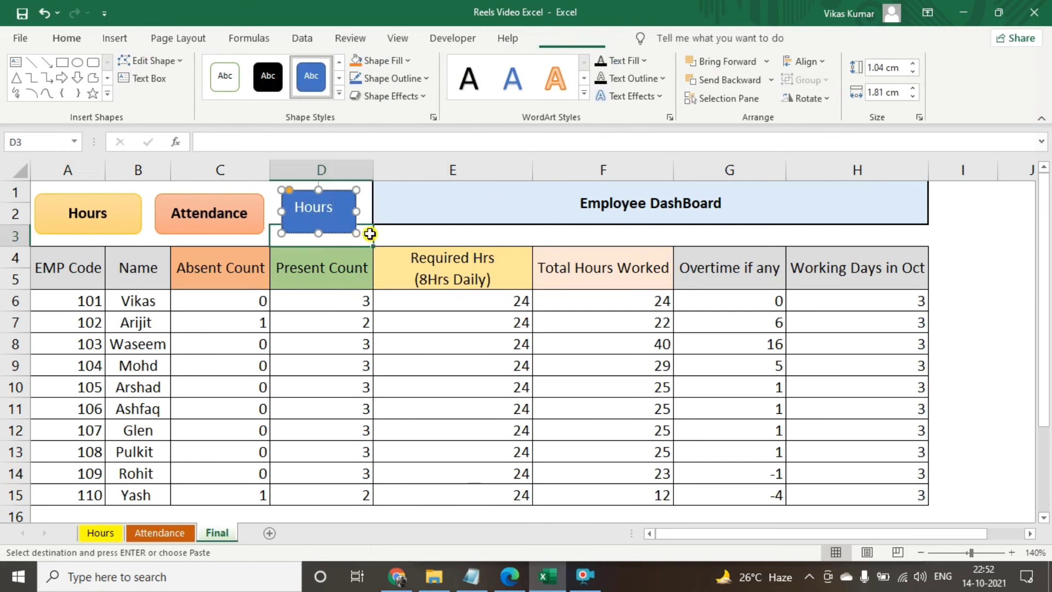
Step: Hyperlink the new blue Hours shape to cell A1 of the Hours sheet in this document
left_click(325, 201)
right_click(296, 192)
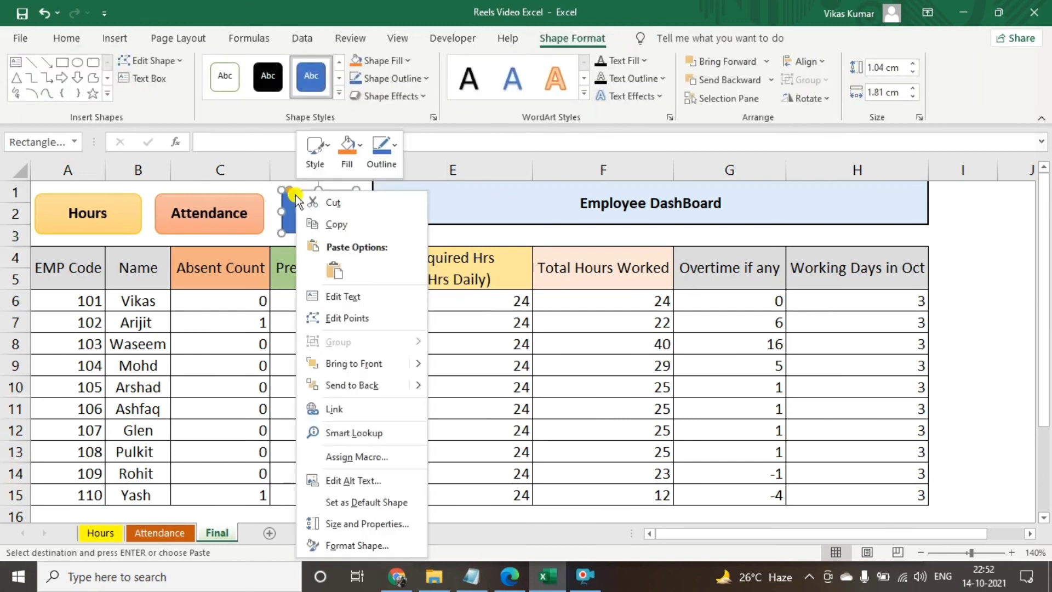
left_click(341, 410)
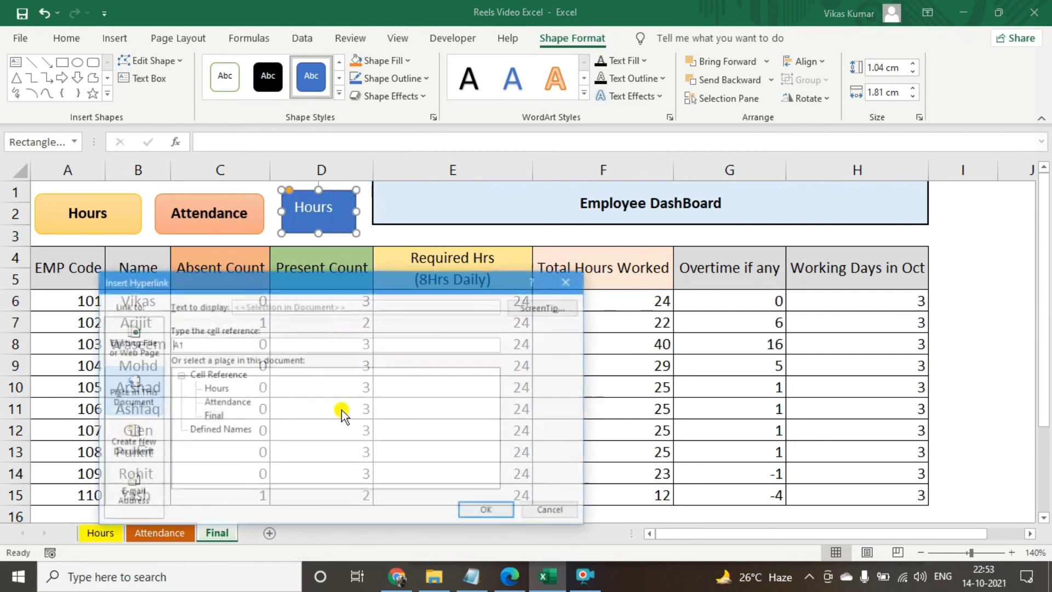
left_click(137, 351)
left_click(137, 391)
left_click(208, 390)
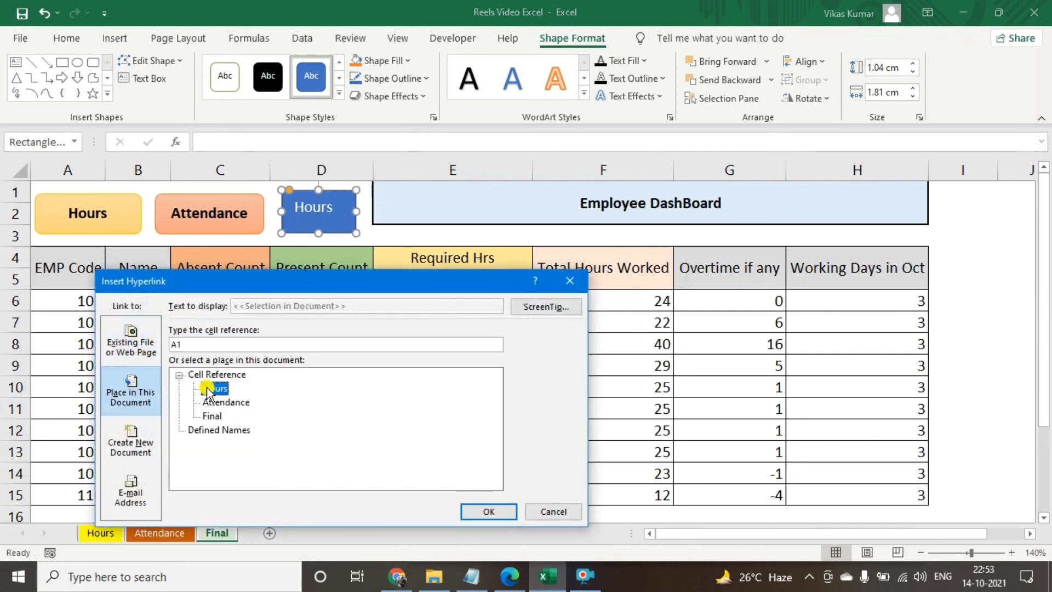
left_click(477, 511)
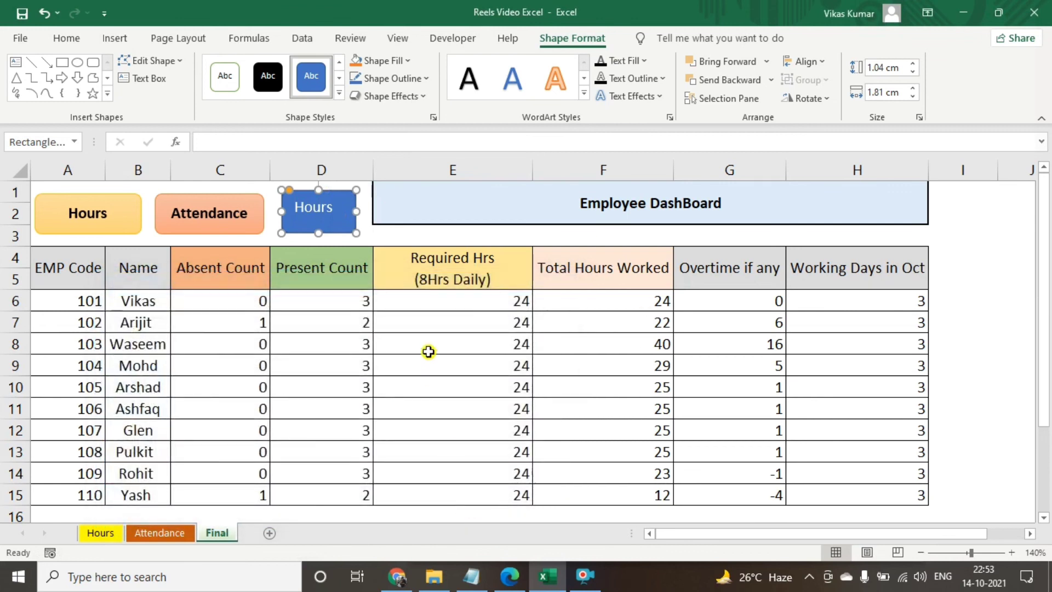
Step: Test the blue shape's link by going to the Hours sheet and returning to Final with the Final shape, twice
left_click(417, 285)
left_click(330, 206)
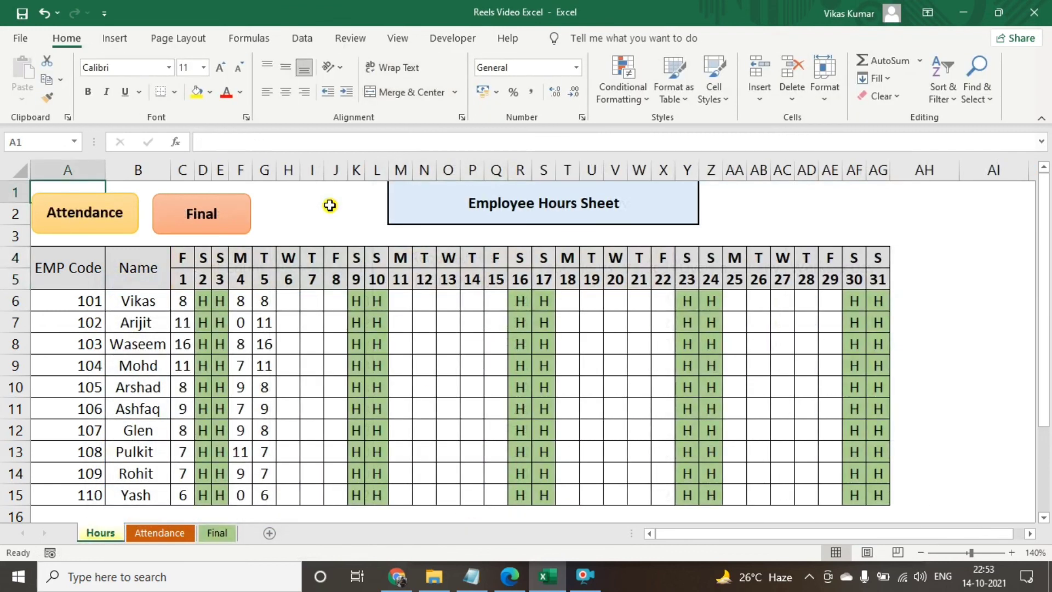
left_click(238, 210)
left_click(315, 207)
left_click(213, 222)
left_click(374, 239)
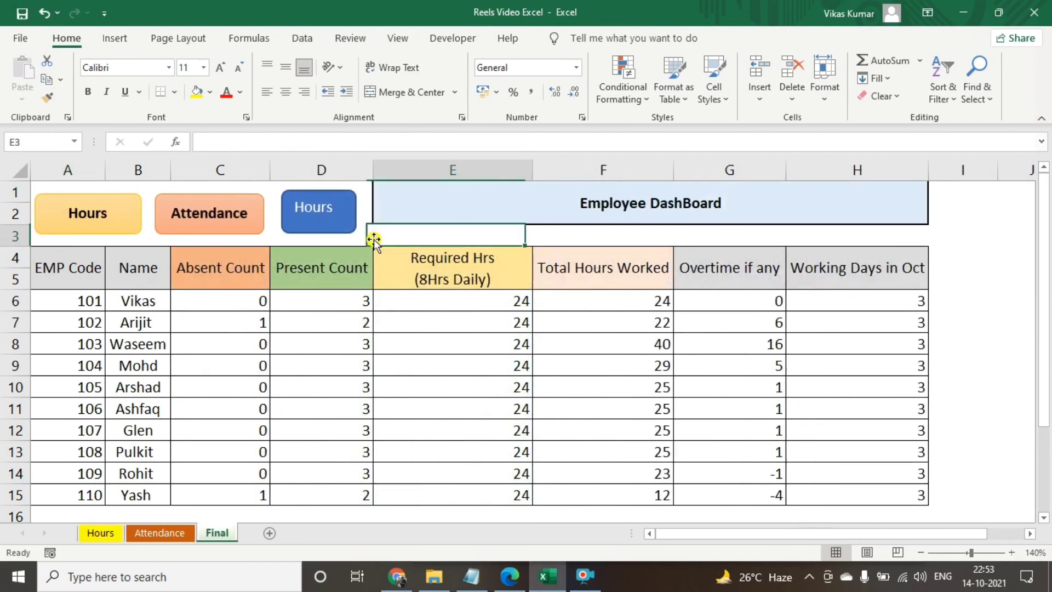
Step: Delete the blue Hours shape from the Final sheet
left_click(350, 212, "ctrl")
right_click(351, 211)
key("Escape")
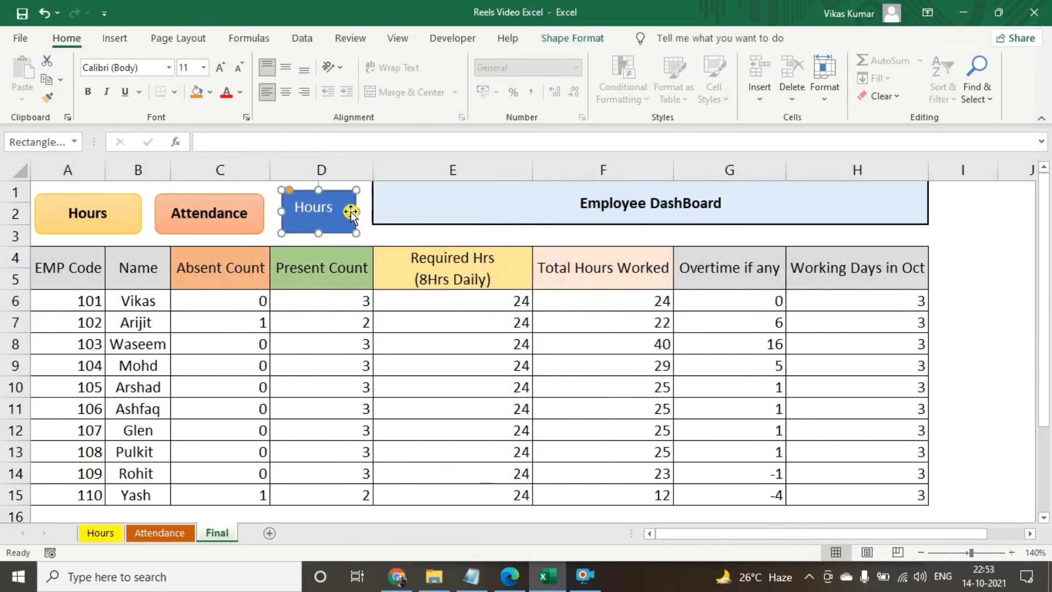
key("Delete")
left_click(351, 212)
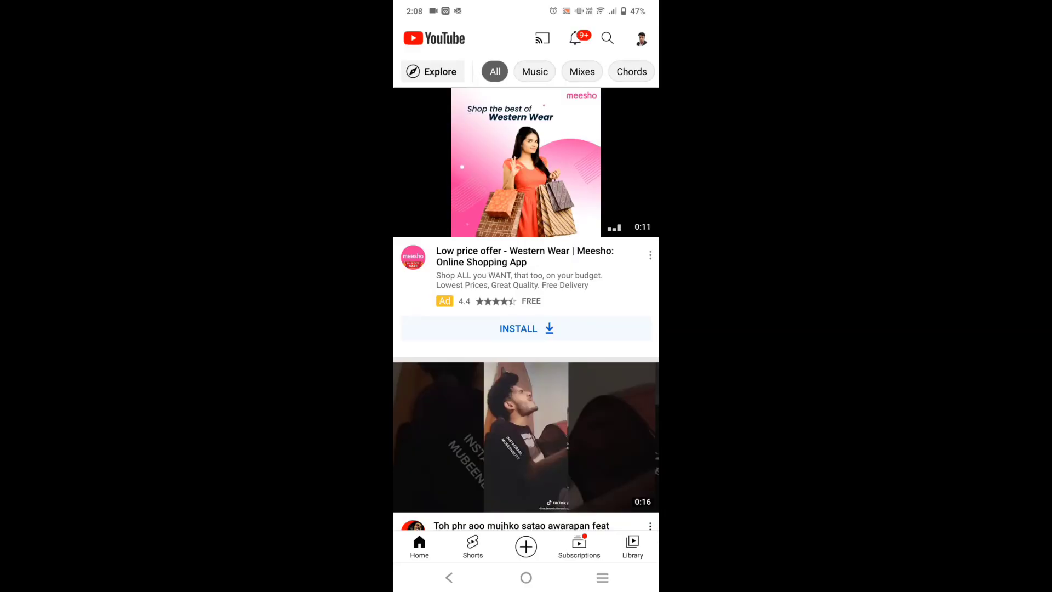
Step: Switch to YouTube, search for vikas educlass and subscribe to the VIKAS EduClass channel
left_click(607, 37)
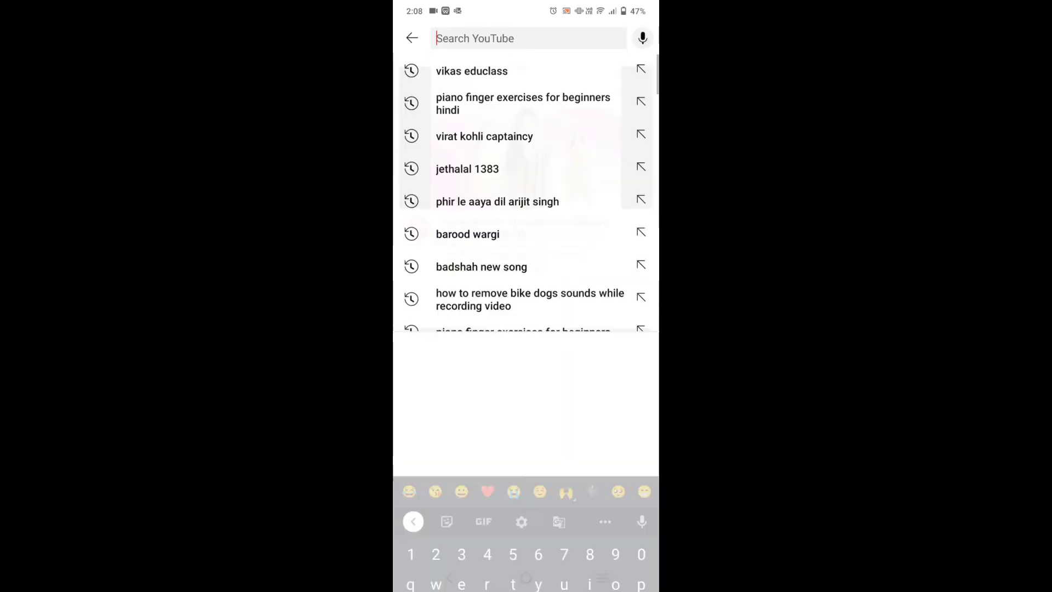
type("vukas")
left_click(525, 378)
left_click(459, 71)
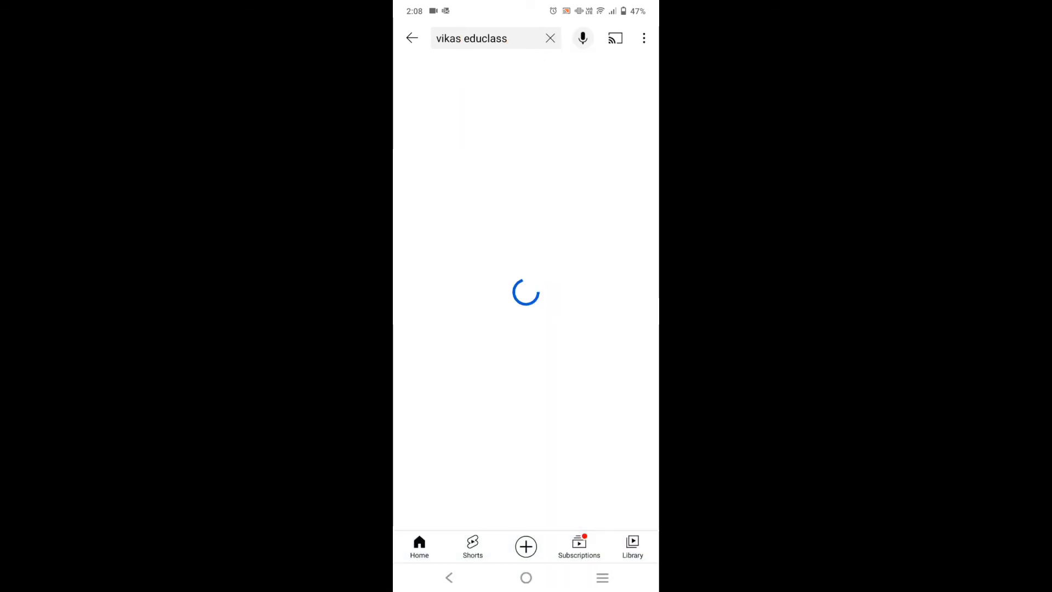
scroll(527, 274, "down", 1)
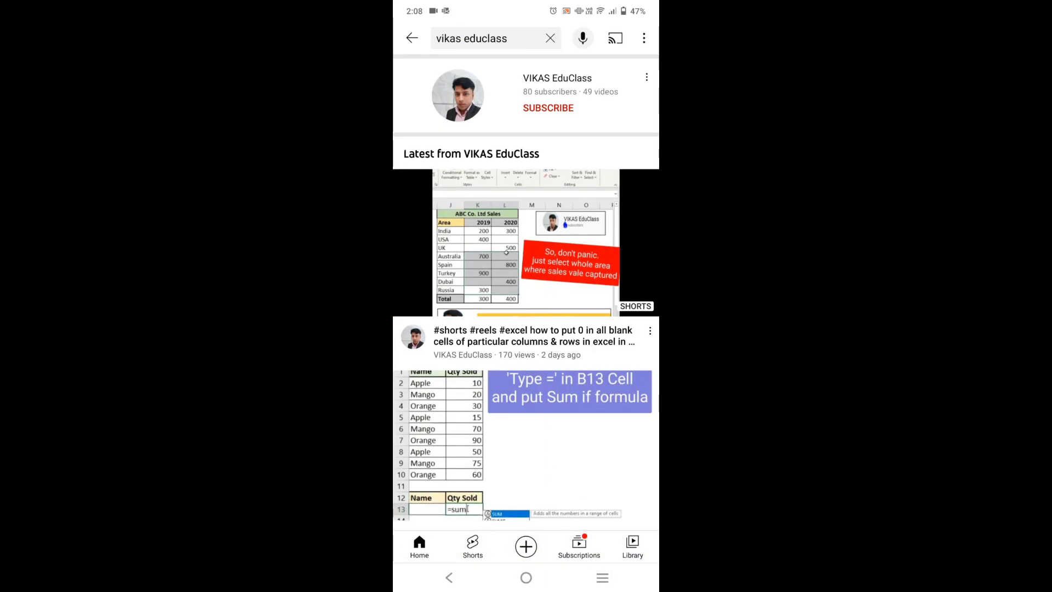
left_click(548, 107)
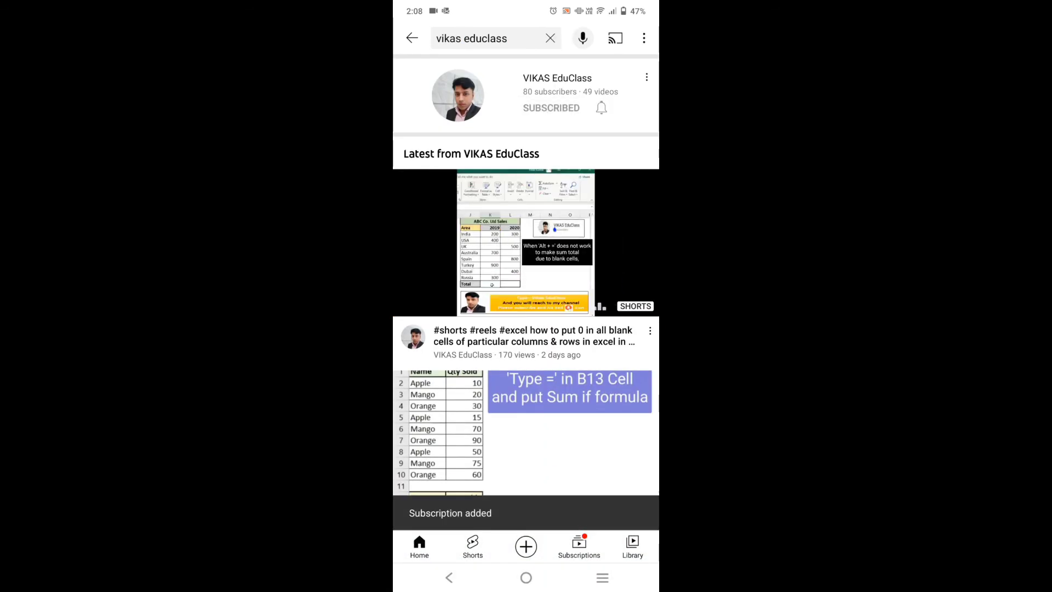